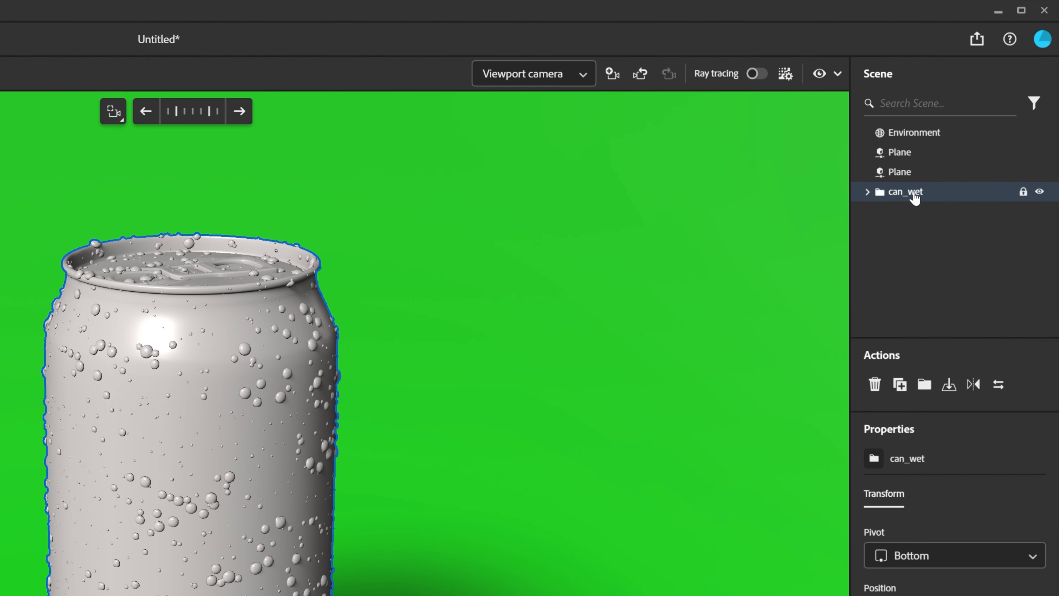
- Place the Logo-01 image as a graphic on the can_wet_can part of the can model and shift it slightly lower
click(868, 192)
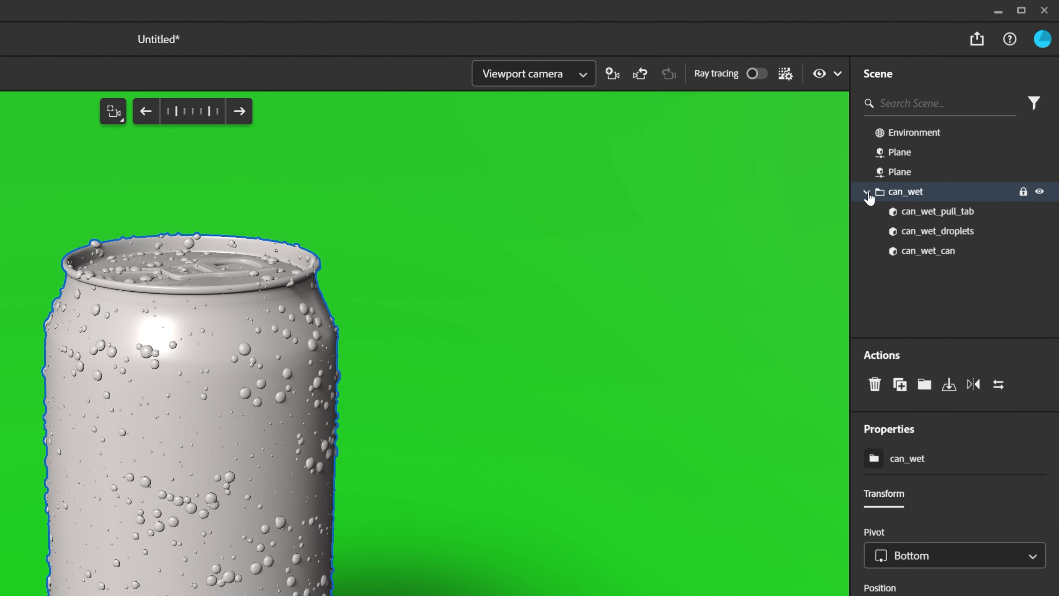
click(944, 213)
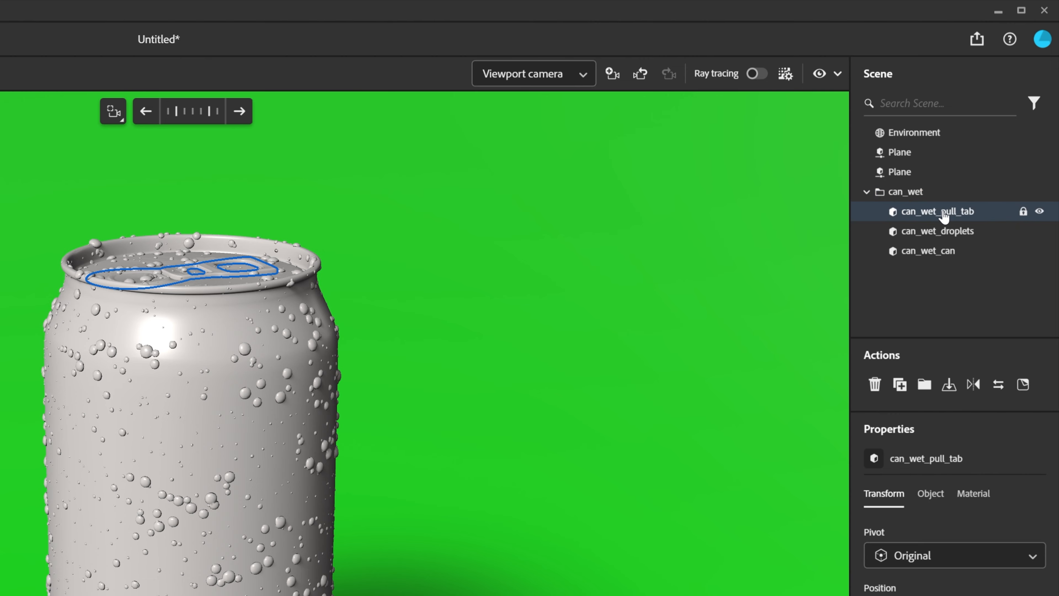
click(916, 232)
click(913, 256)
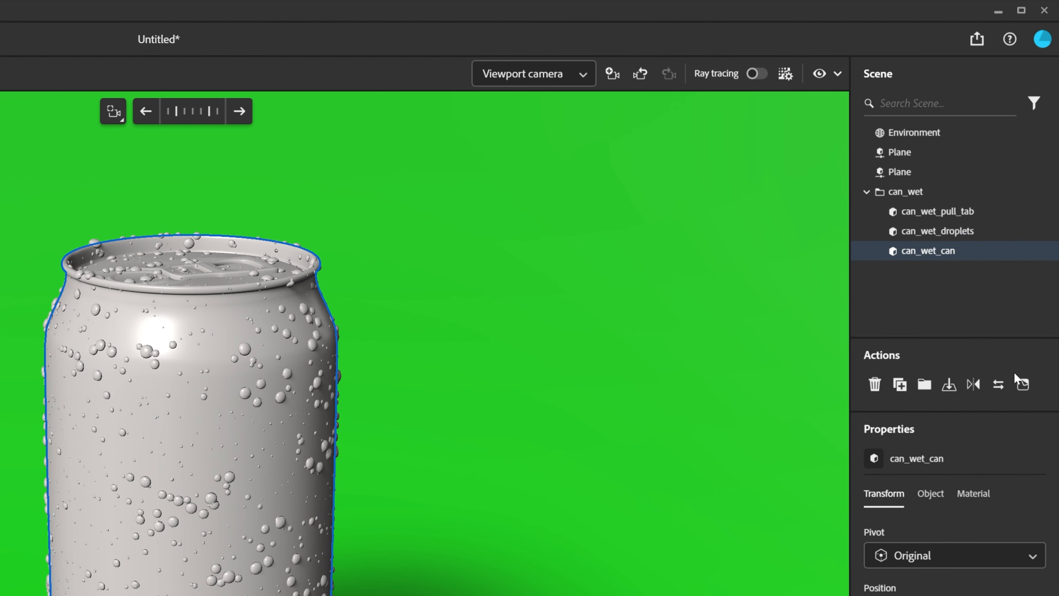
click(1024, 385)
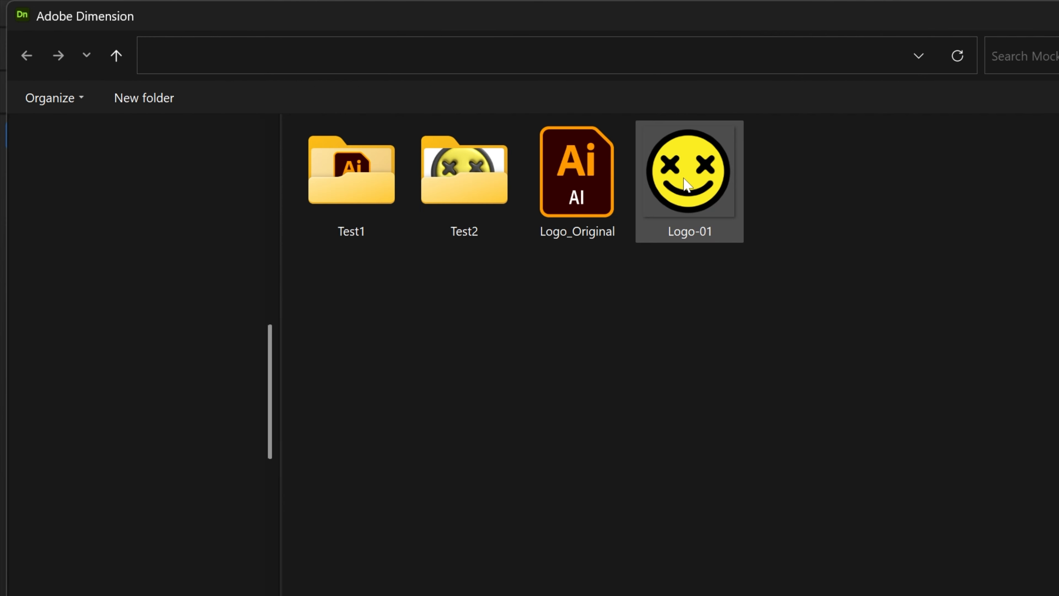
click(690, 186)
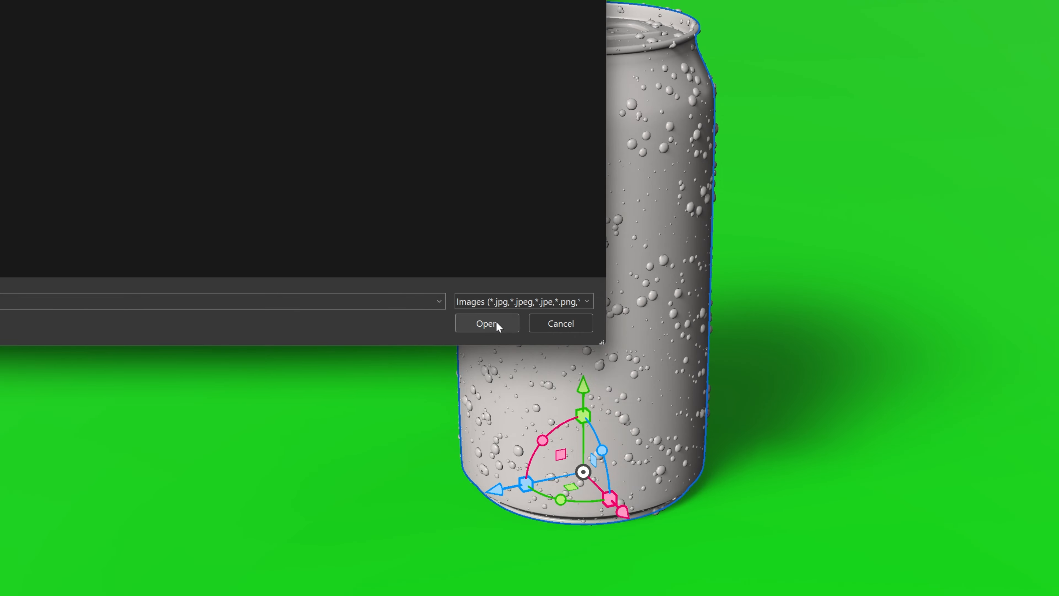
click(496, 322)
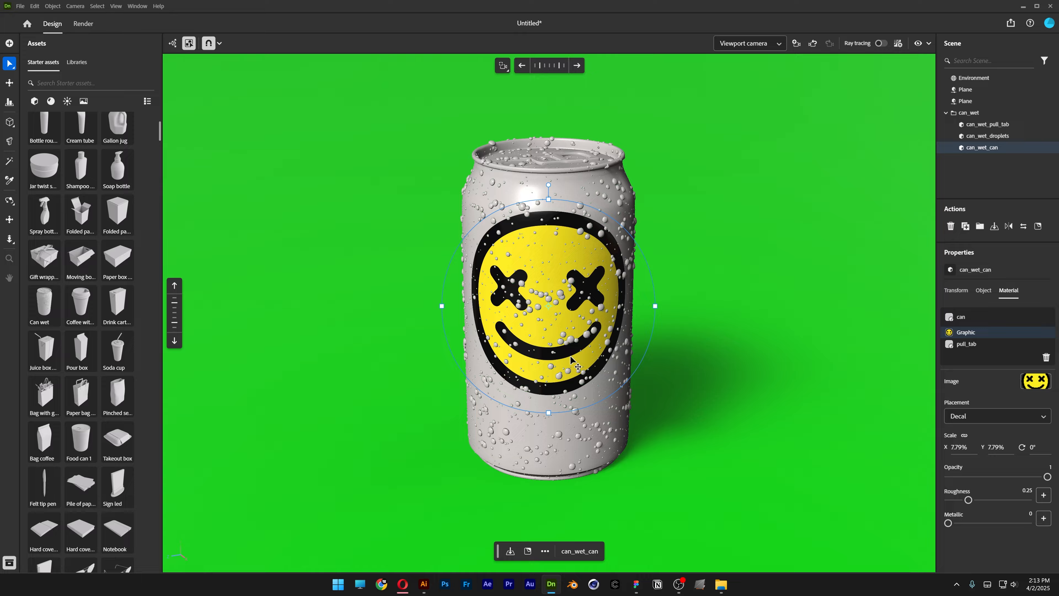
mouse_move(572, 374)
mouse_down()
mouse_move(572, 360)
mouse_move(572, 374)
mouse_up()
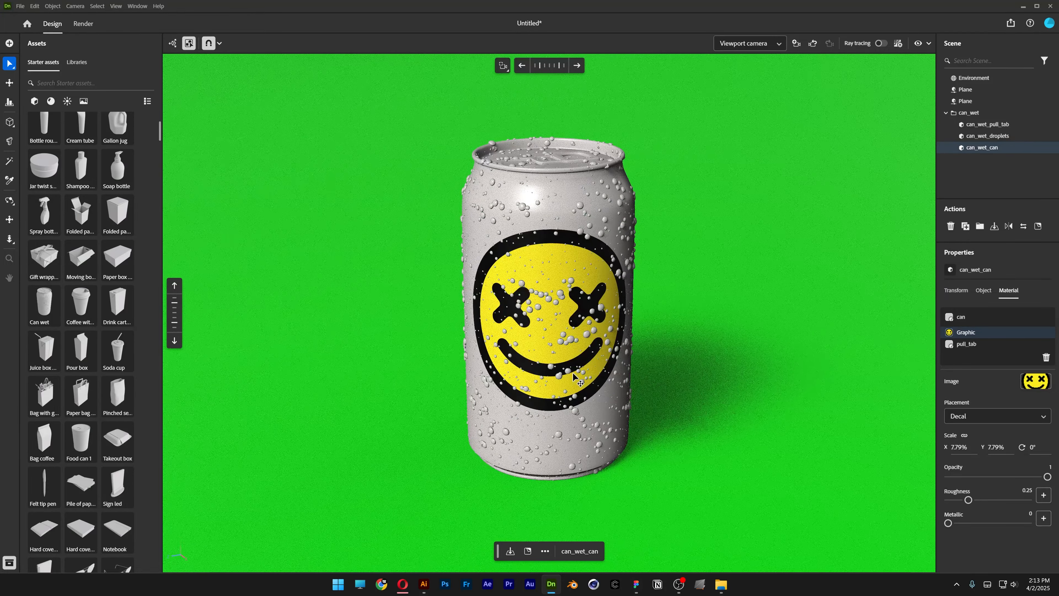
- Lock both planes in the scene and tilt the whole can_wet model sideways about its base
click(853, 151)
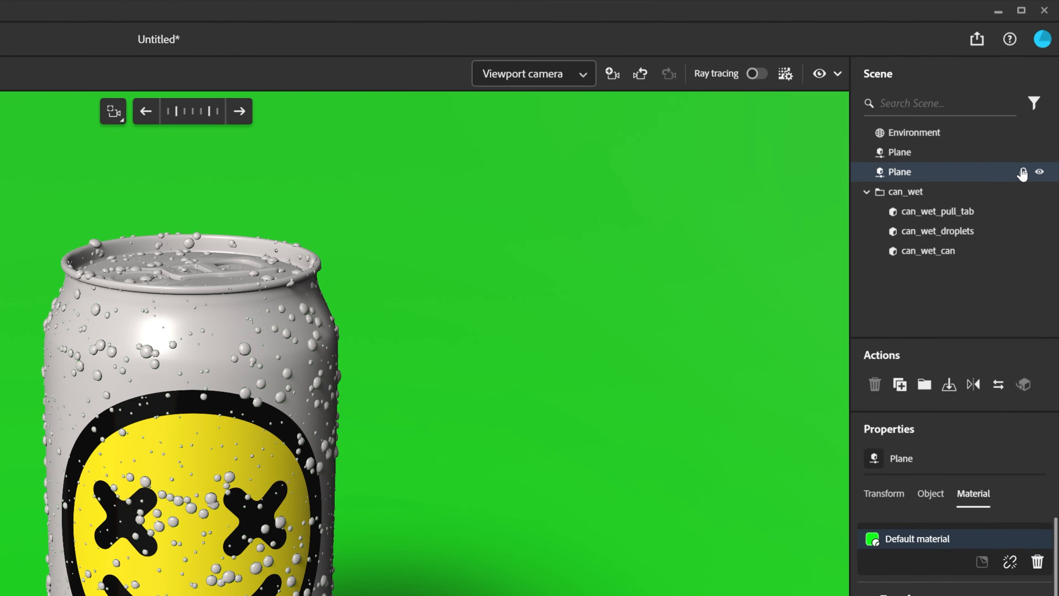
click(1024, 172)
click(523, 428)
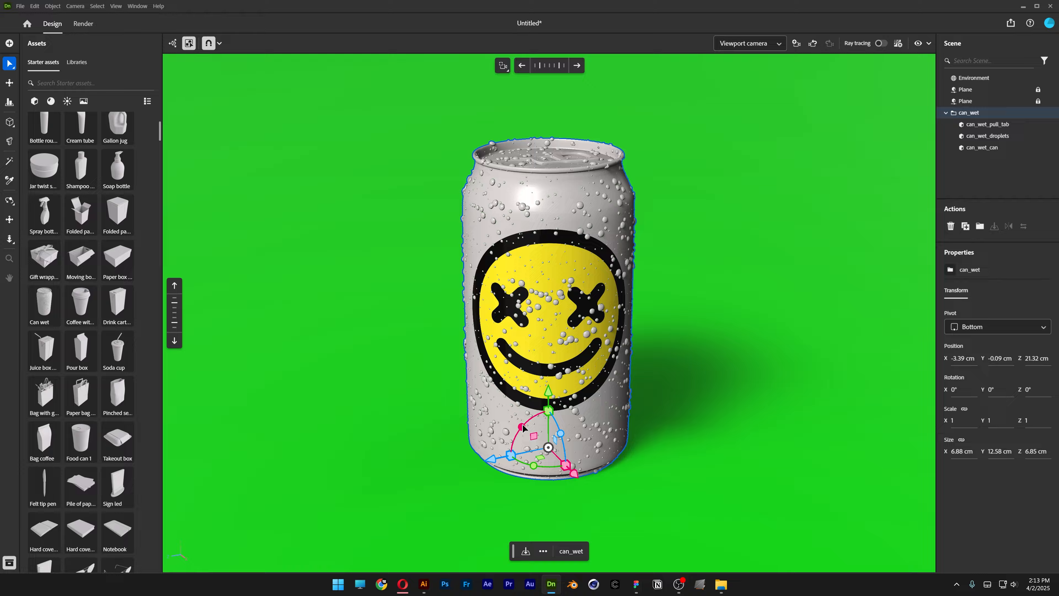
drag(523, 428, 438, 403)
click(750, 383)
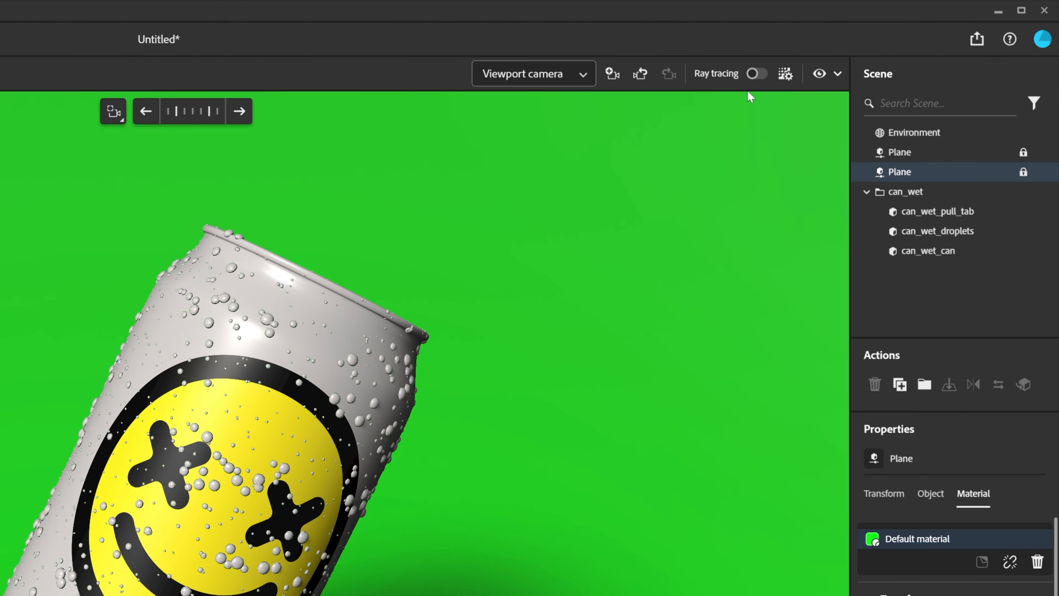
- Preview the scene with ray tracing and capture a screen snip of the tilted can with its green background
click(751, 79)
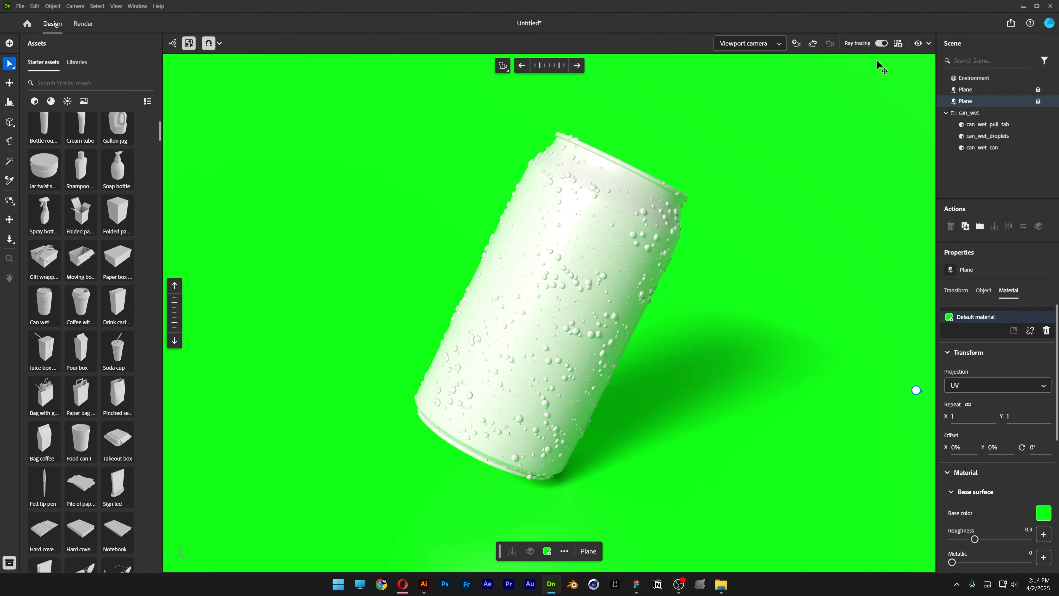
click(882, 44)
key(super+shift+s)
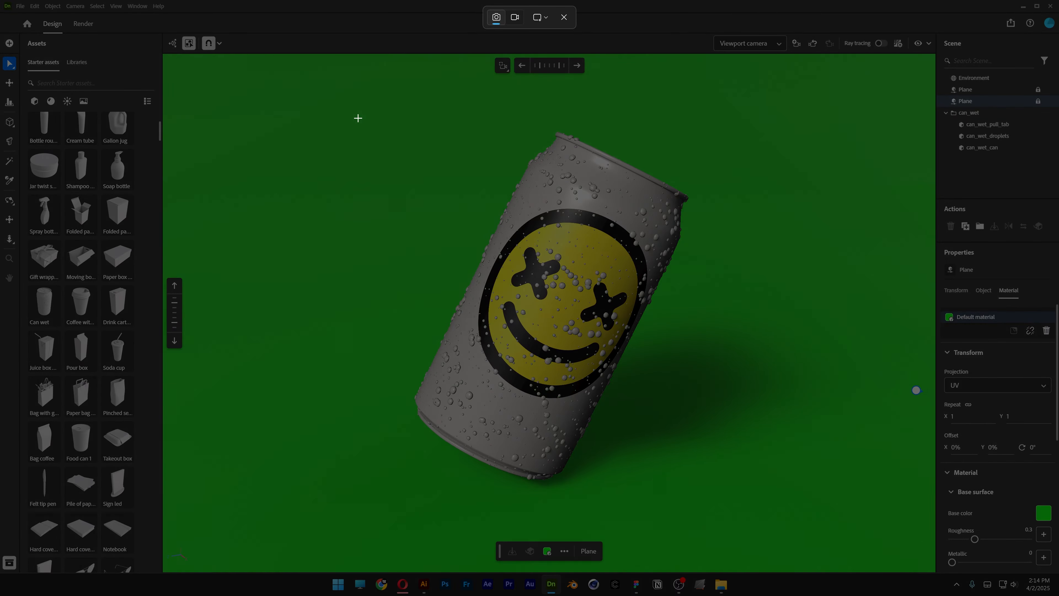
drag(351, 101, 755, 518)
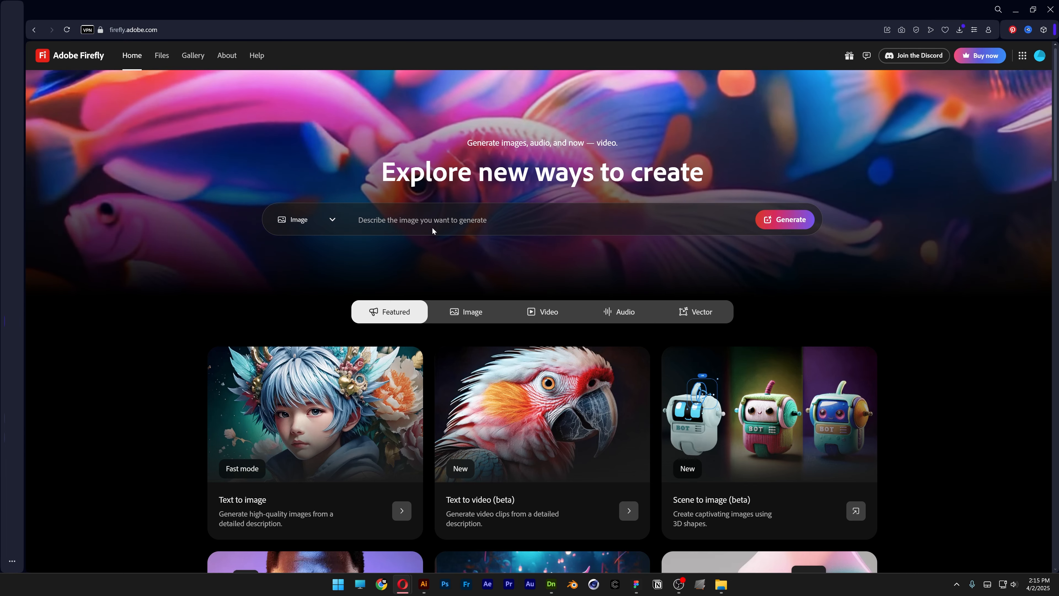
- Switch to Adobe Firefly, choose Image as the output type and open the text-to-image generator
click(314, 228)
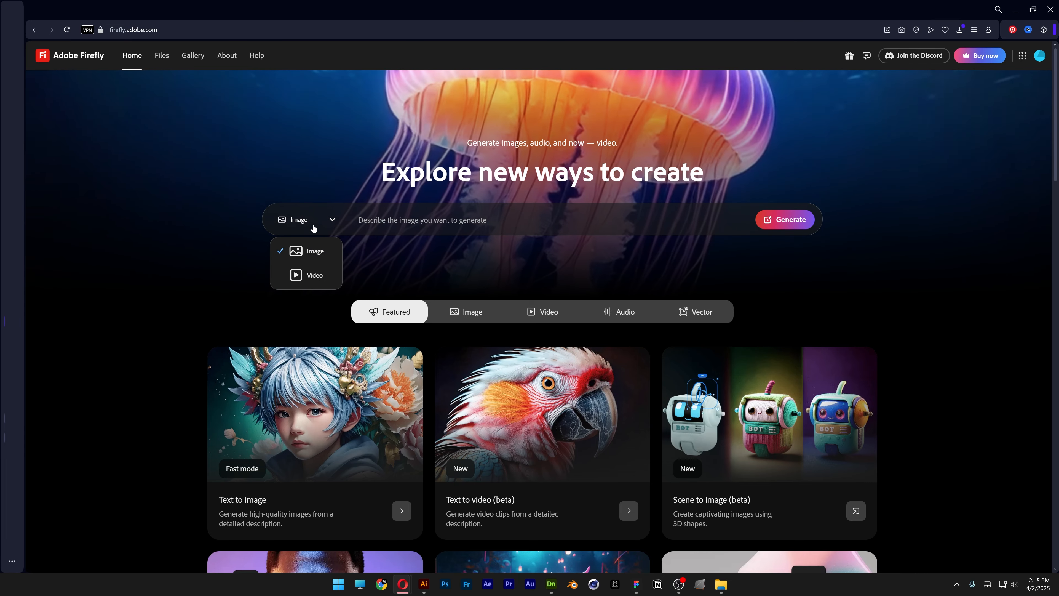
click(309, 247)
click(786, 219)
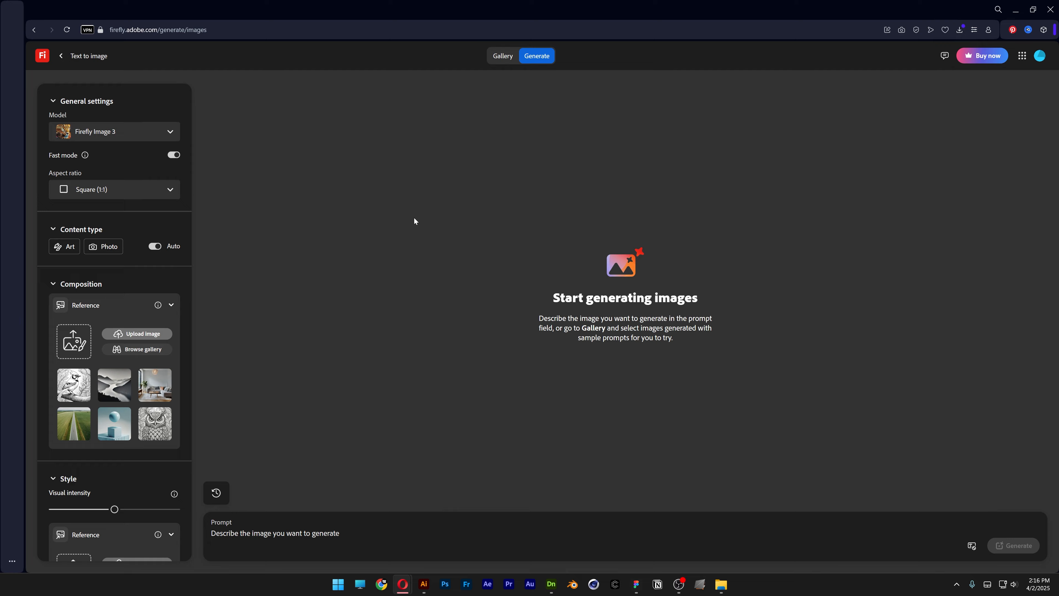
- Set the aspect ratio to Square (1:1) and the content type to Photo
click(173, 333)
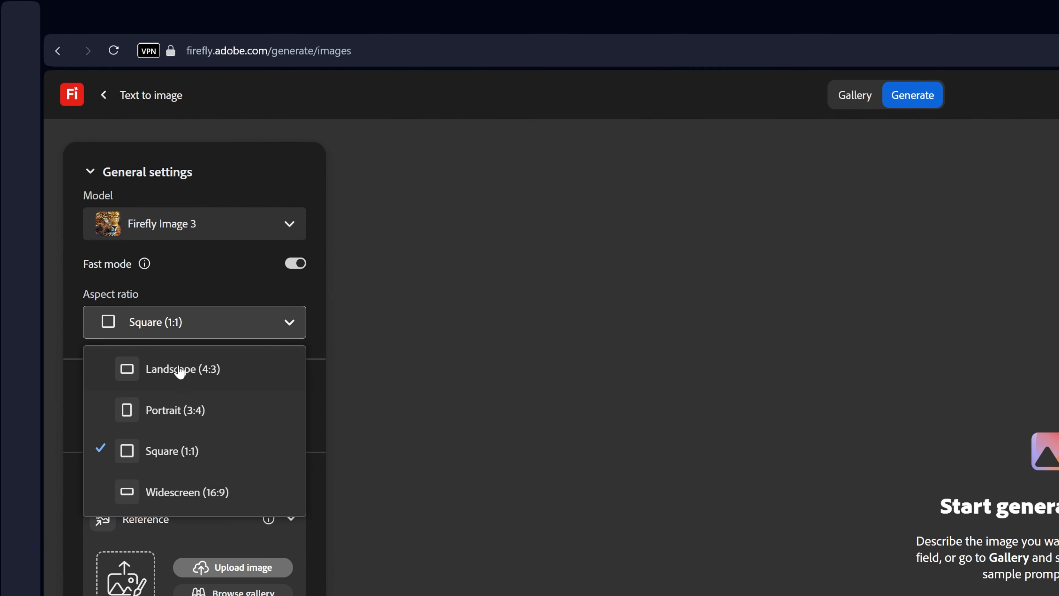
click(191, 454)
click(192, 432)
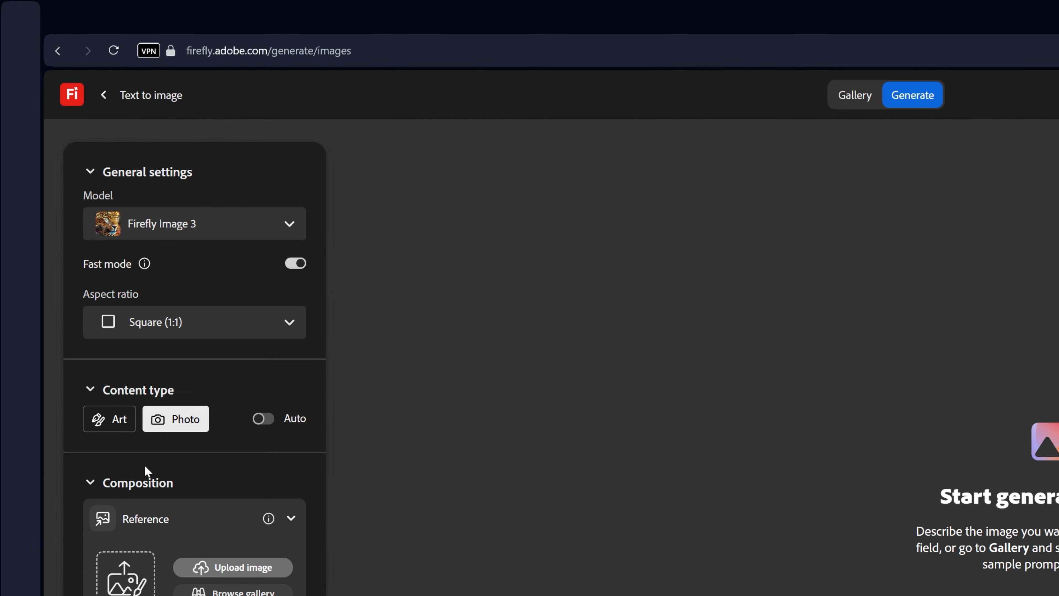
- Upload the tilted can capture as the composition reference and raise its strength to the maximum
click(216, 363)
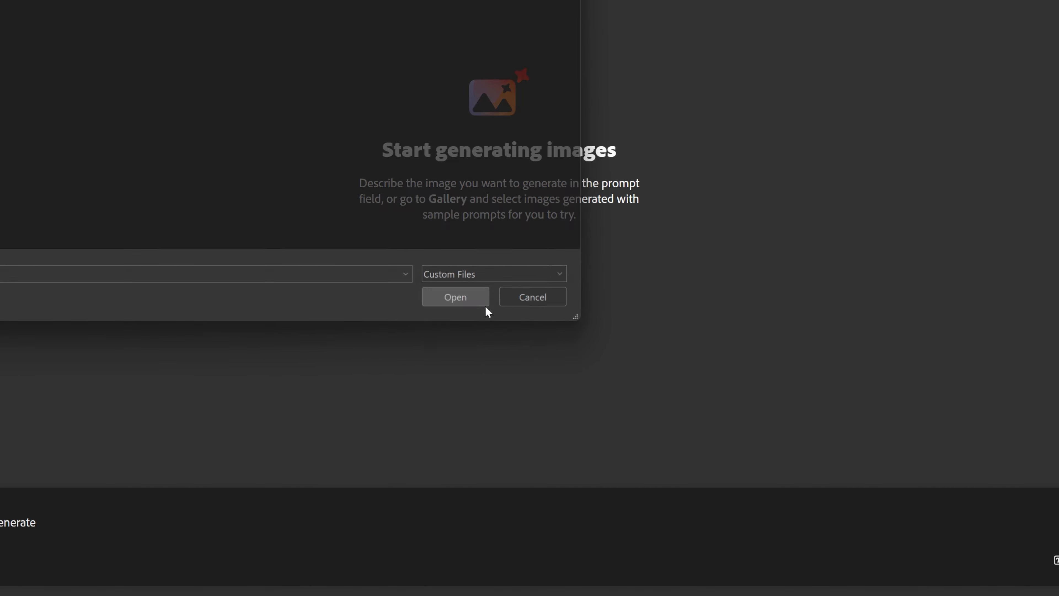
click(484, 306)
click(492, 231)
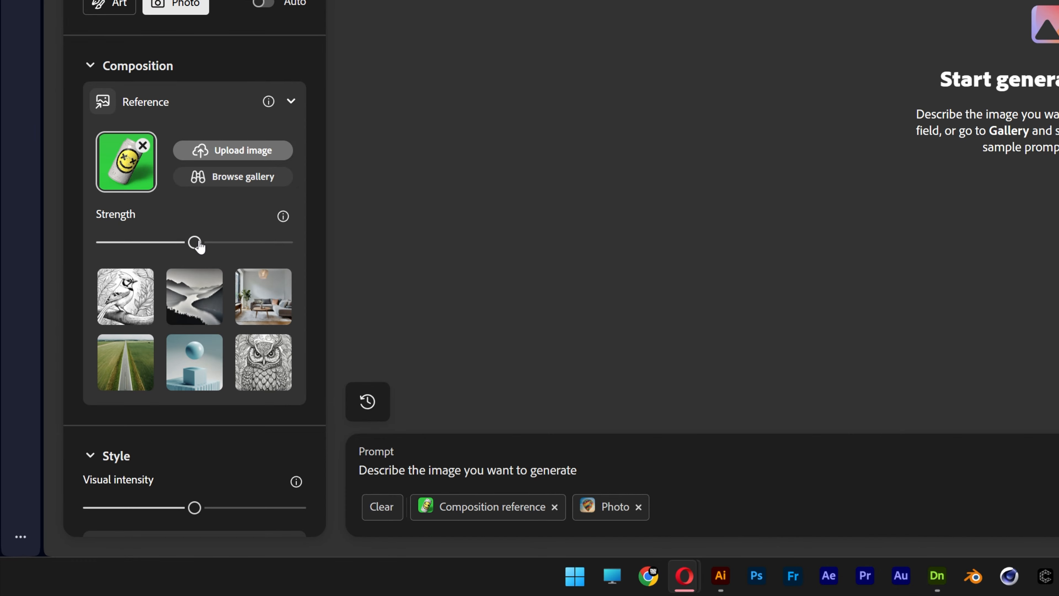
drag(196, 243, 331, 241)
- Apply the Hyper realistic effect and set the lighting to Studio light
scroll(255, 284, down, 10)
scroll(257, 287, down, 5)
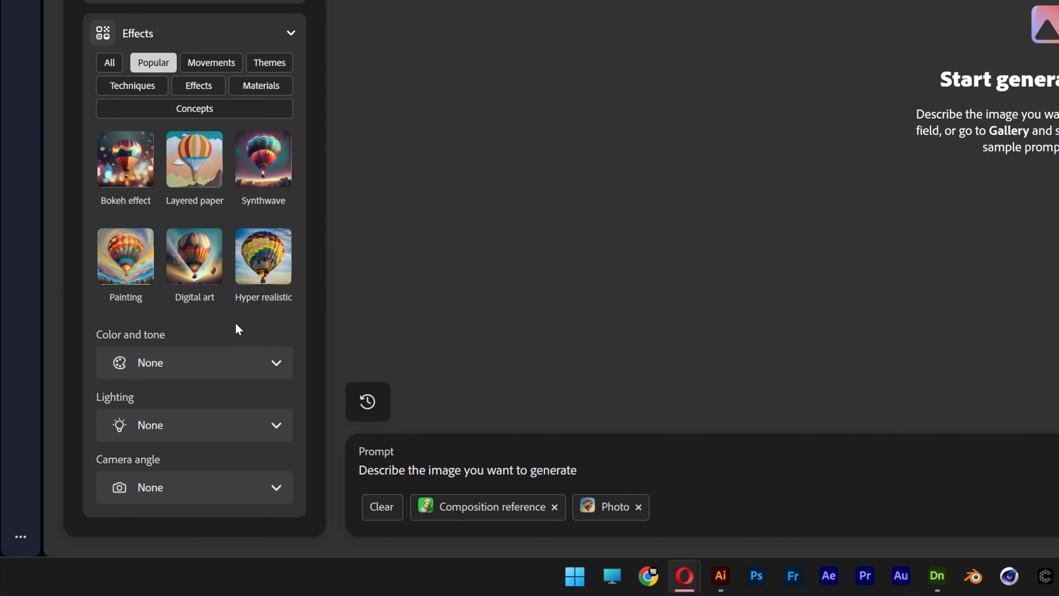
click(275, 260)
scroll(275, 260, up, 2)
scroll(200, 375, down, 2)
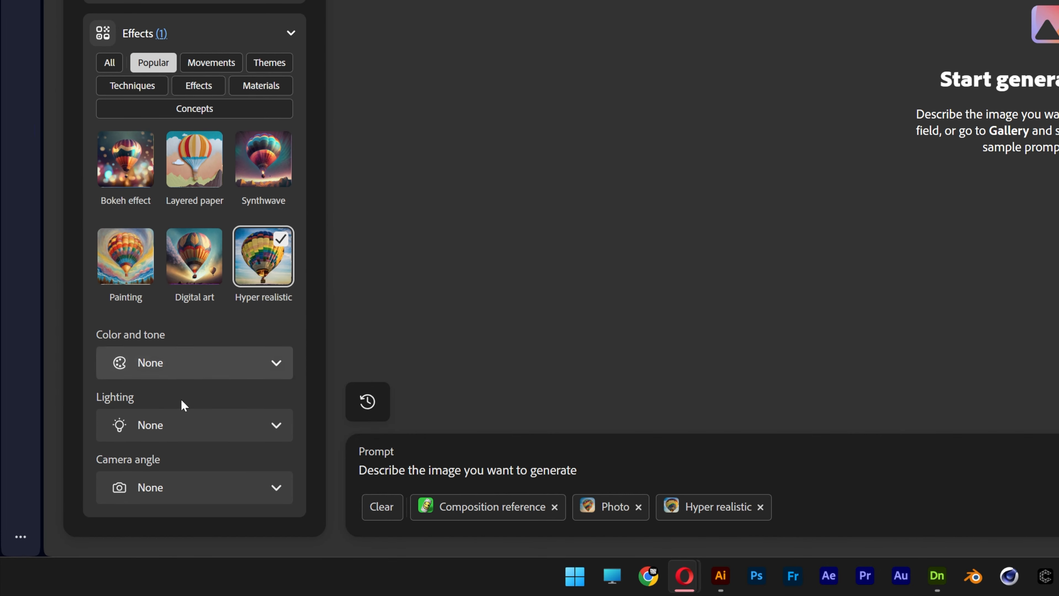
click(211, 422)
click(217, 340)
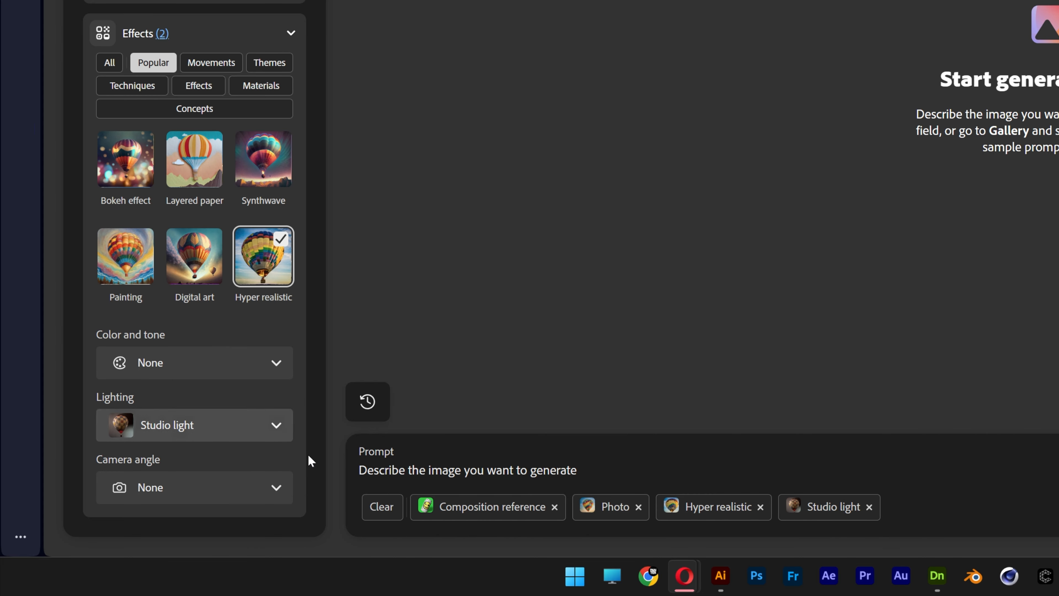
- Generate images with the prompt "realistic looking soda can mockup dropped under water surrounded with water bubble" and view the results enlarged
click(444, 471)
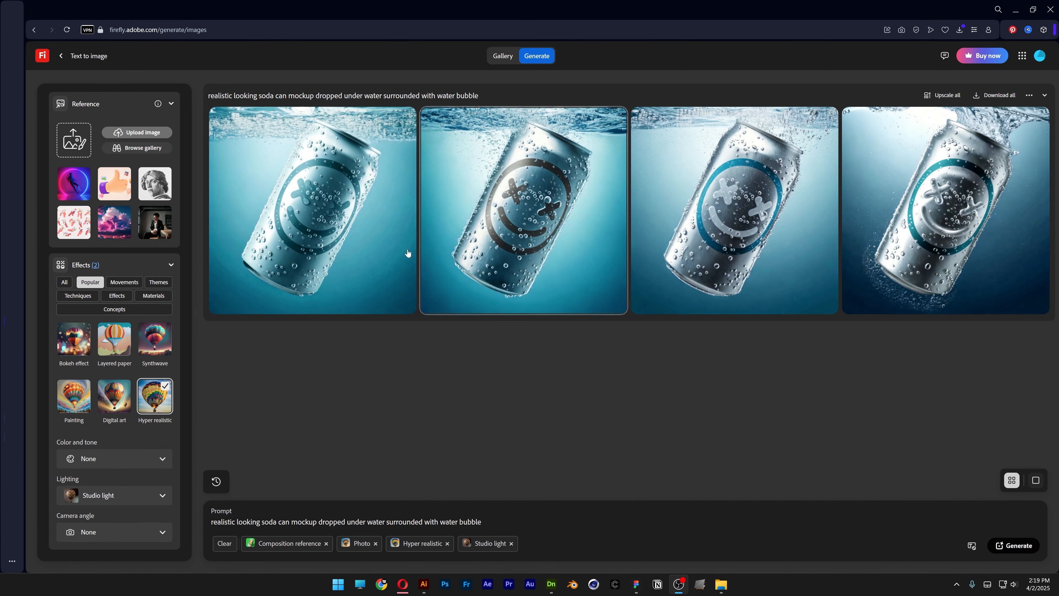
click(359, 225)
key(Right)
key(Right)
key(Right)
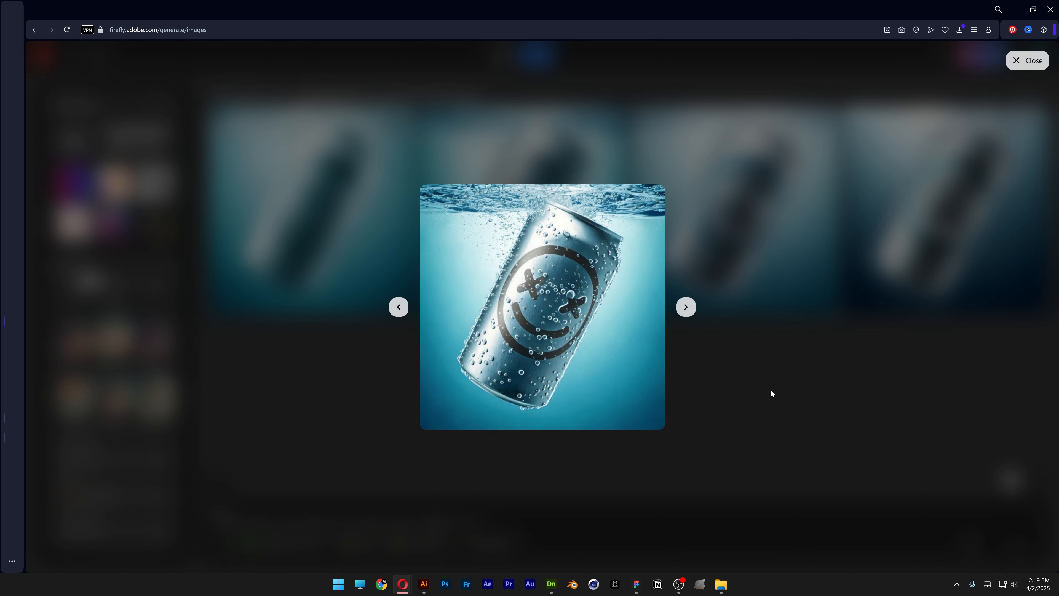
key(Left)
key(Escape)
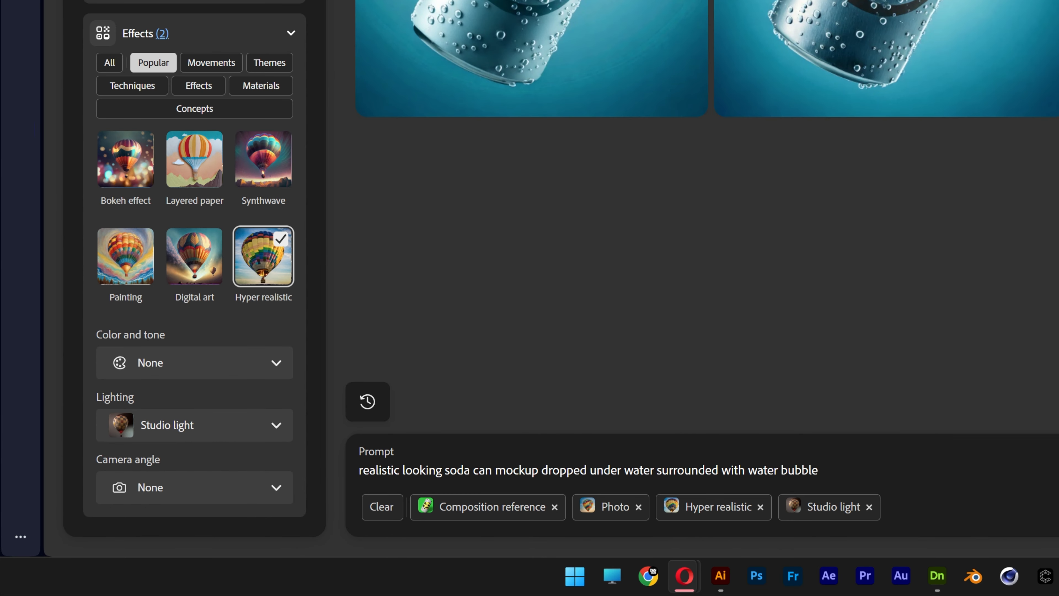
- Add "red" before "soda can" in the prompt, regenerate the images and open the first result
text(red)
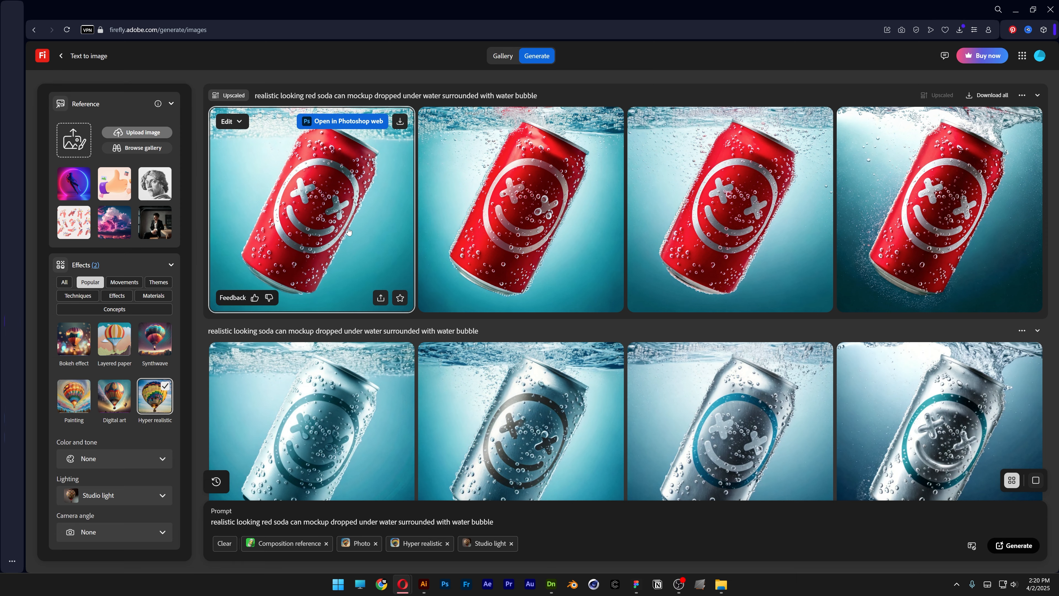
click(317, 209)
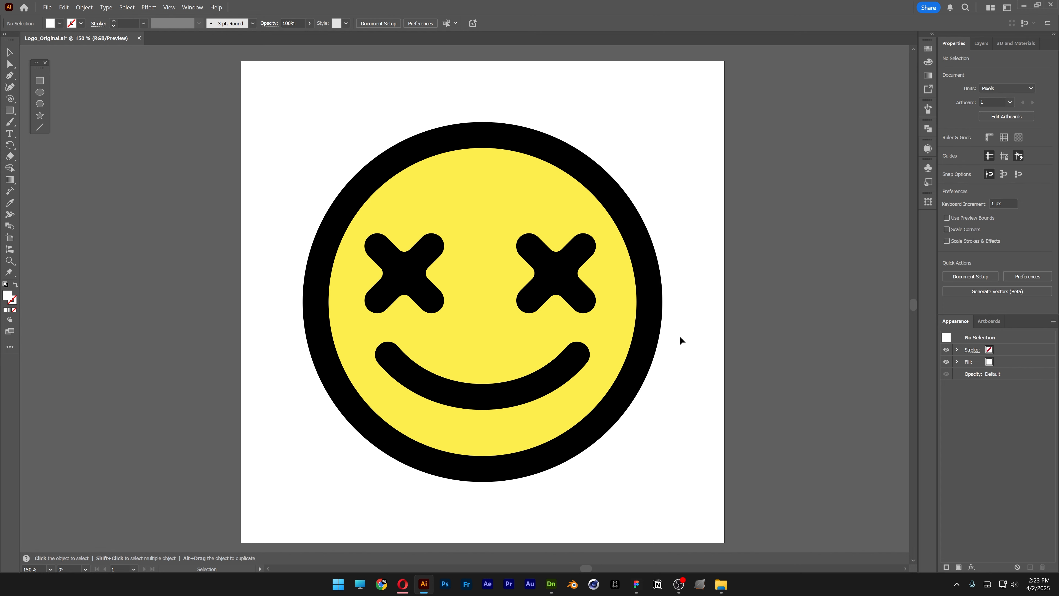
- Switch to Illustrator and ungroup the smiley logo, undoing the trial move of its separated part
right_click(626, 286)
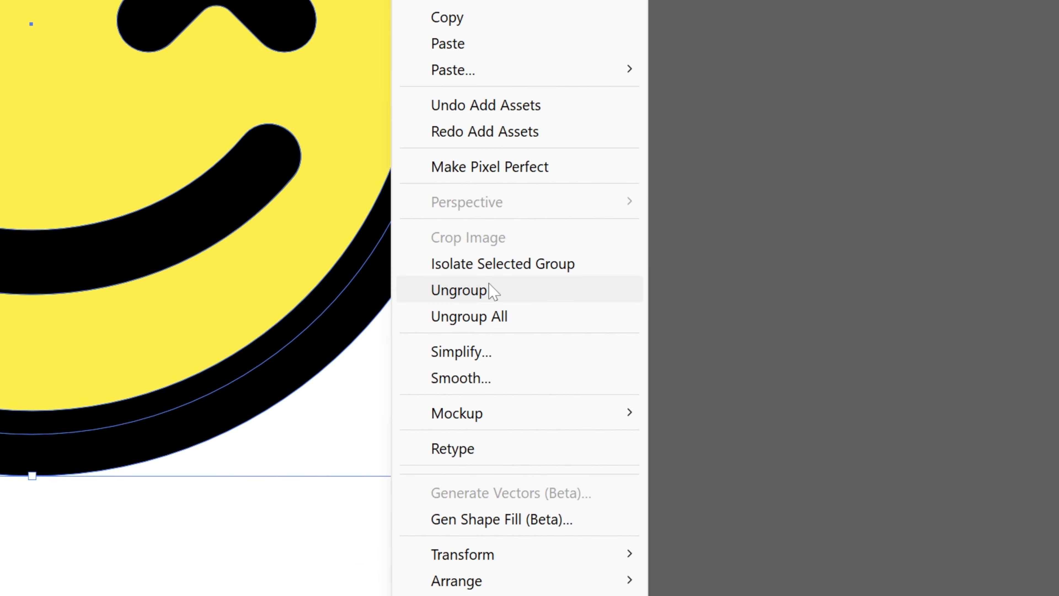
click(662, 408)
drag(635, 371, 681, 318)
key(ctrl+z)
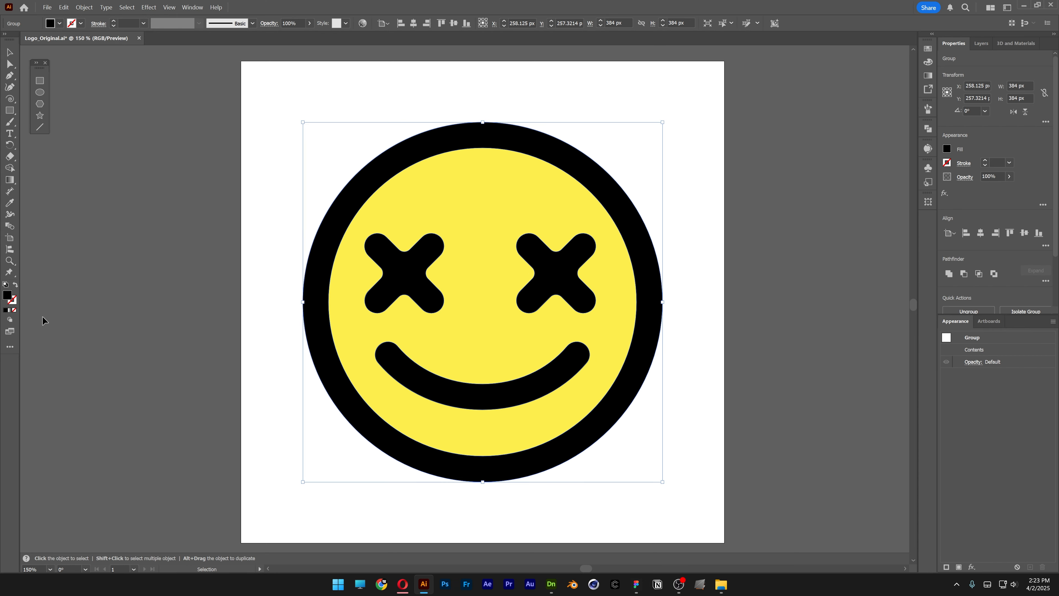
- Change the fill of the logo's black ring, eyes and smile to a dark grey
double_click(7, 296)
drag(605, 327, 587, 326)
click(824, 223)
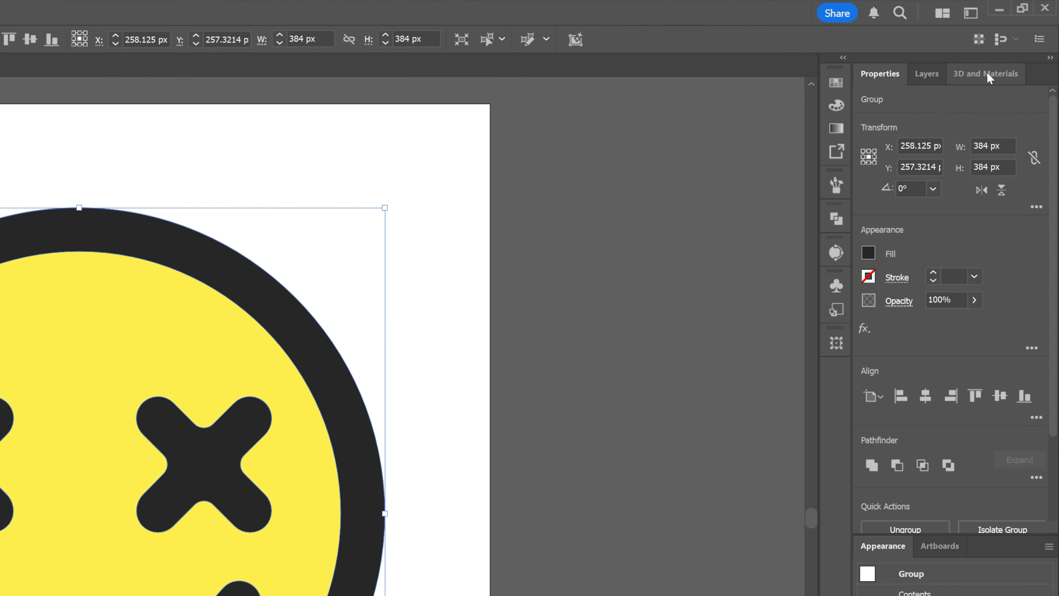
- Extrude the logo's dark ring, eyes and smile in 3D with a depth of 37 px and render with ray tracing
click(1013, 51)
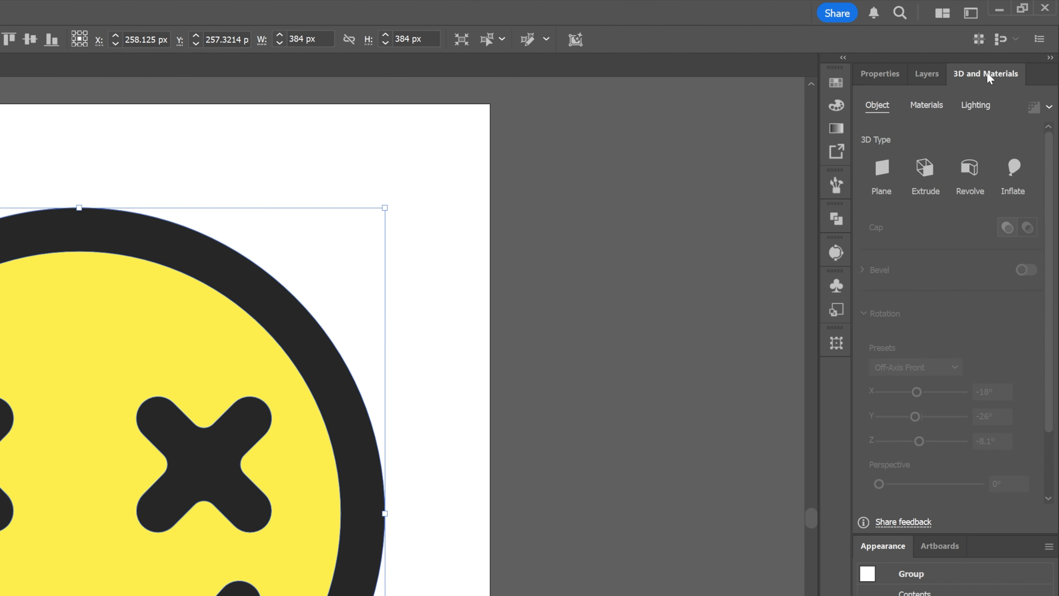
click(925, 169)
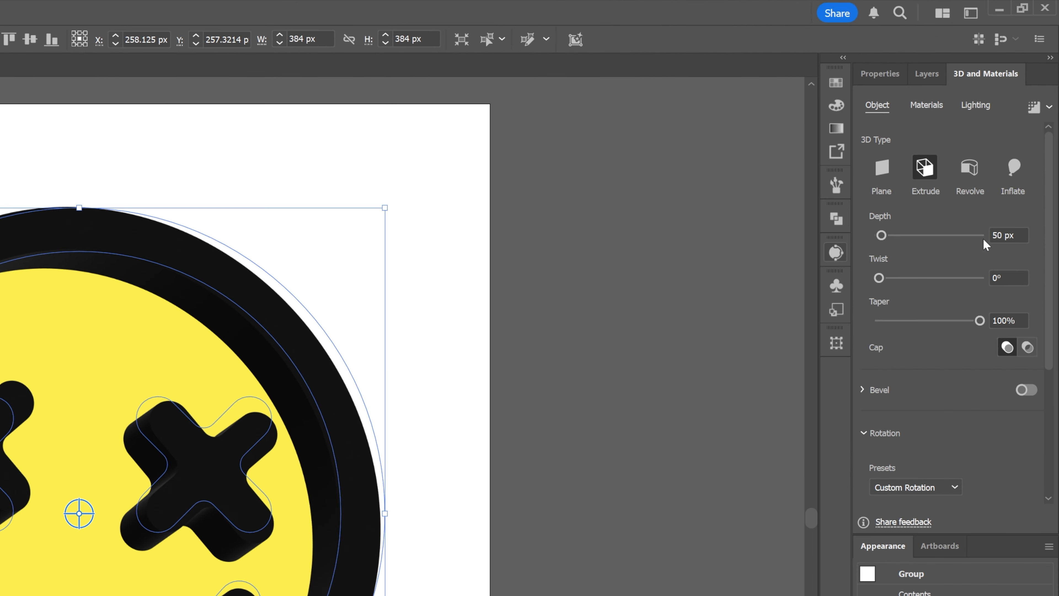
click(1033, 138)
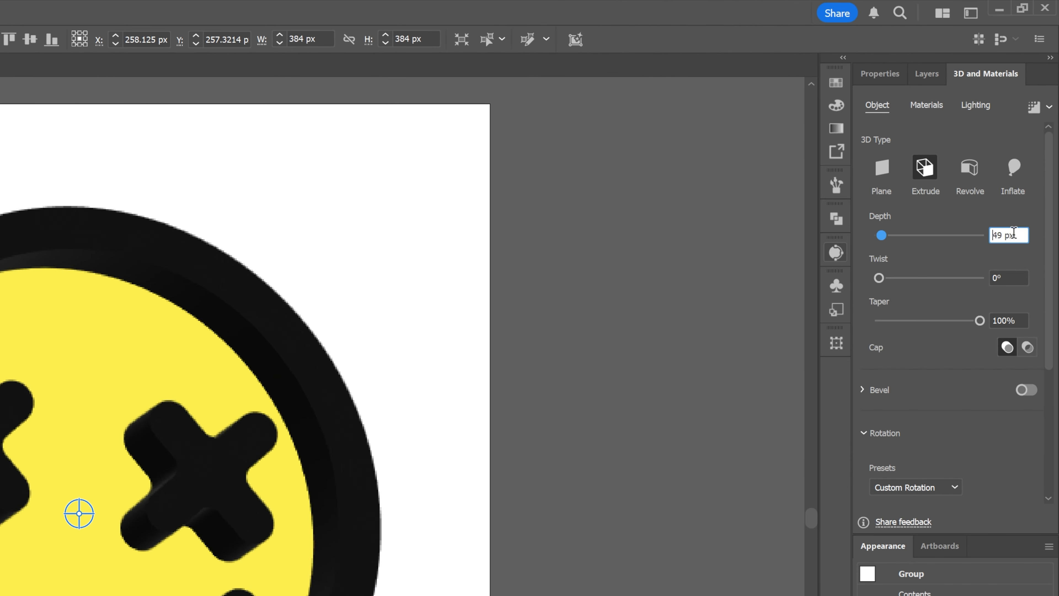
scroll(1014, 232, down, 12)
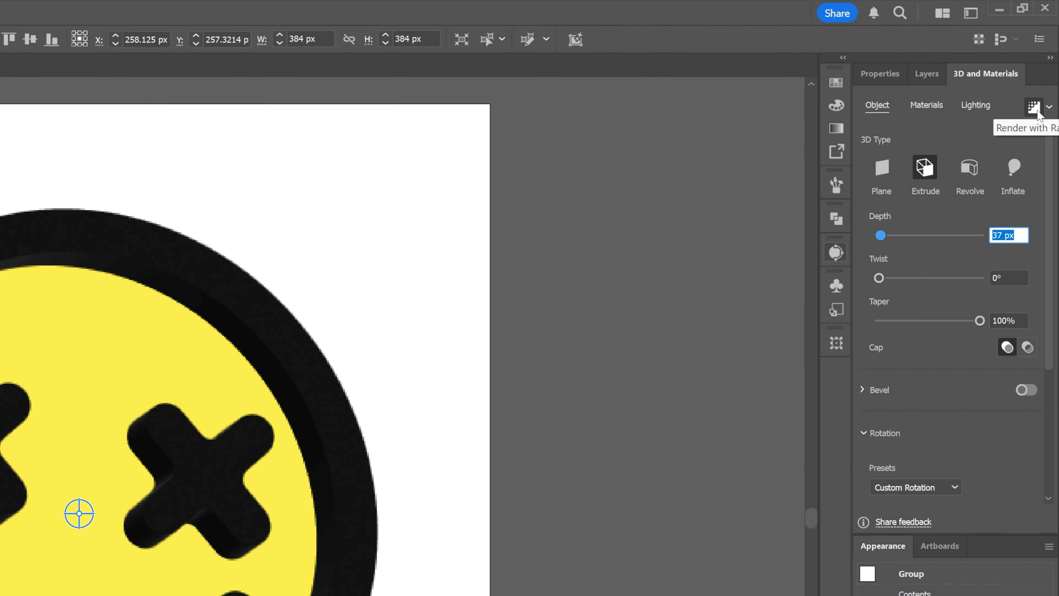
click(1035, 109)
click(593, 461)
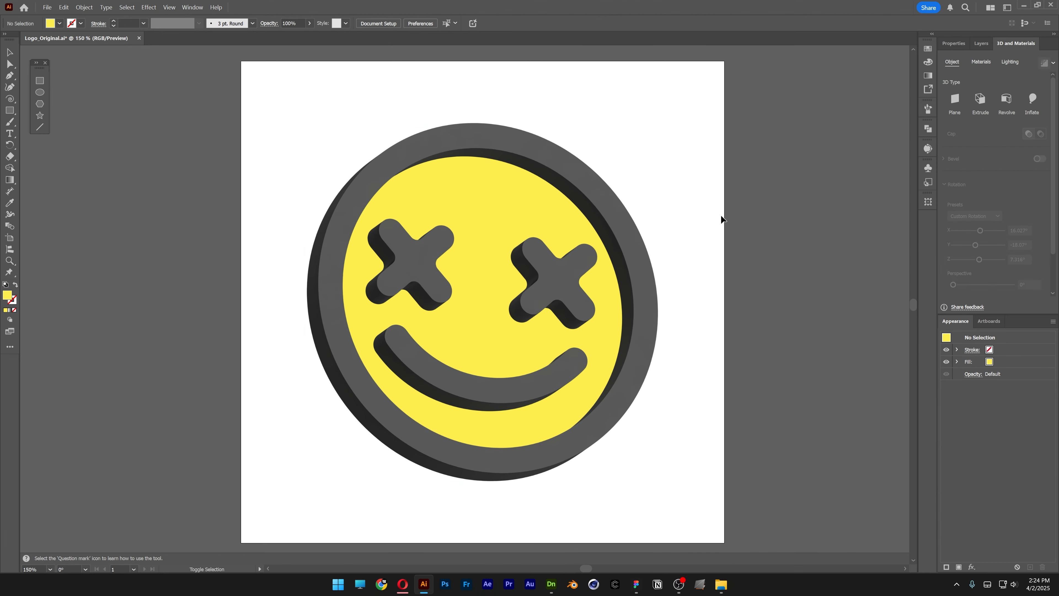
- Capture the extruded smiley artboard as a screenshot and upload it in Firefly as the composition reference in place of the can
key(super+shift+s)
drag(243, 63, 725, 542)
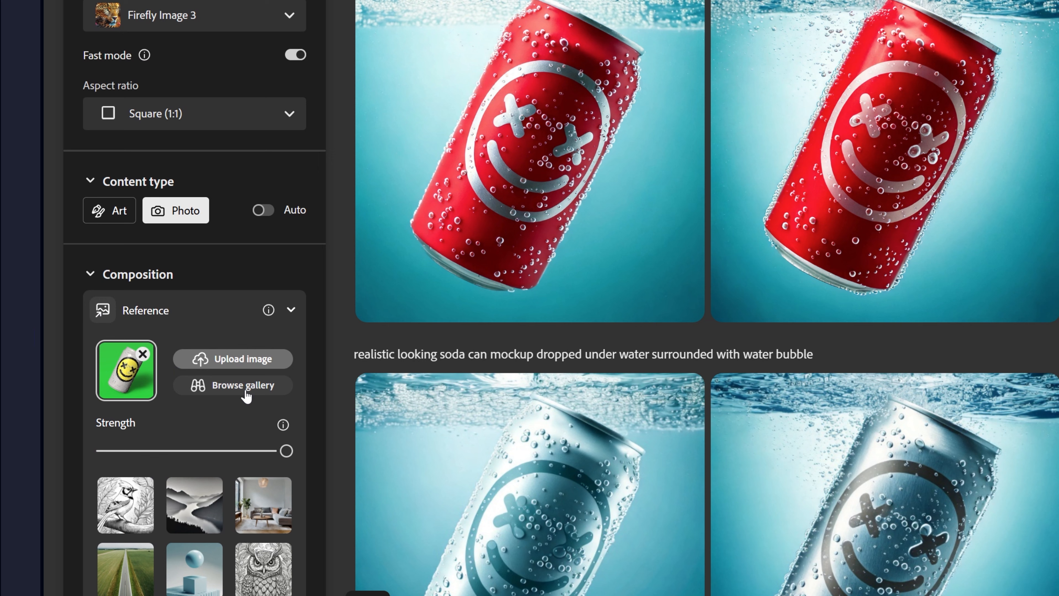
click(143, 355)
click(232, 358)
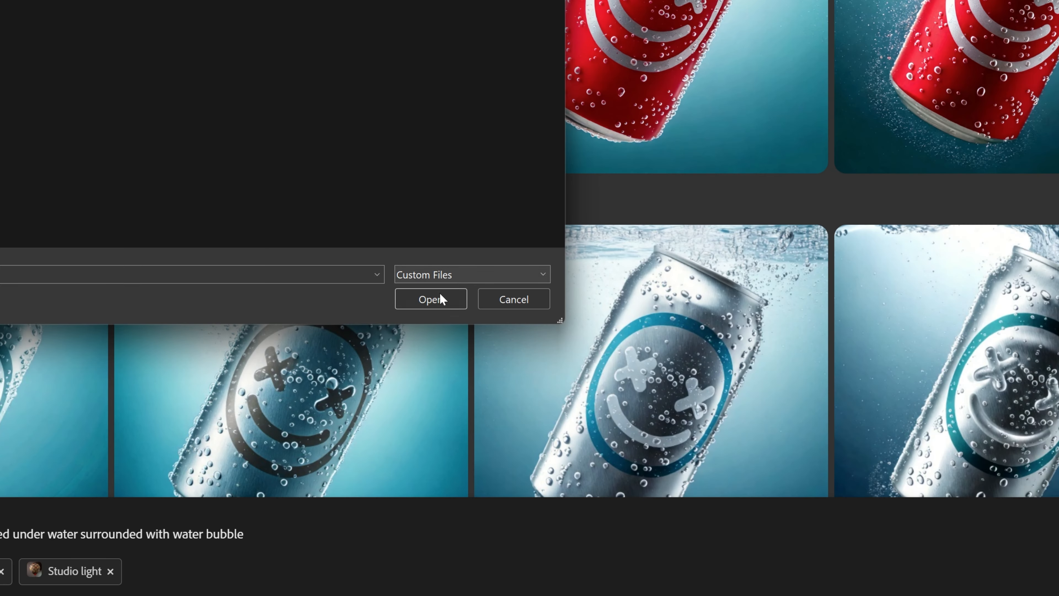
click(436, 299)
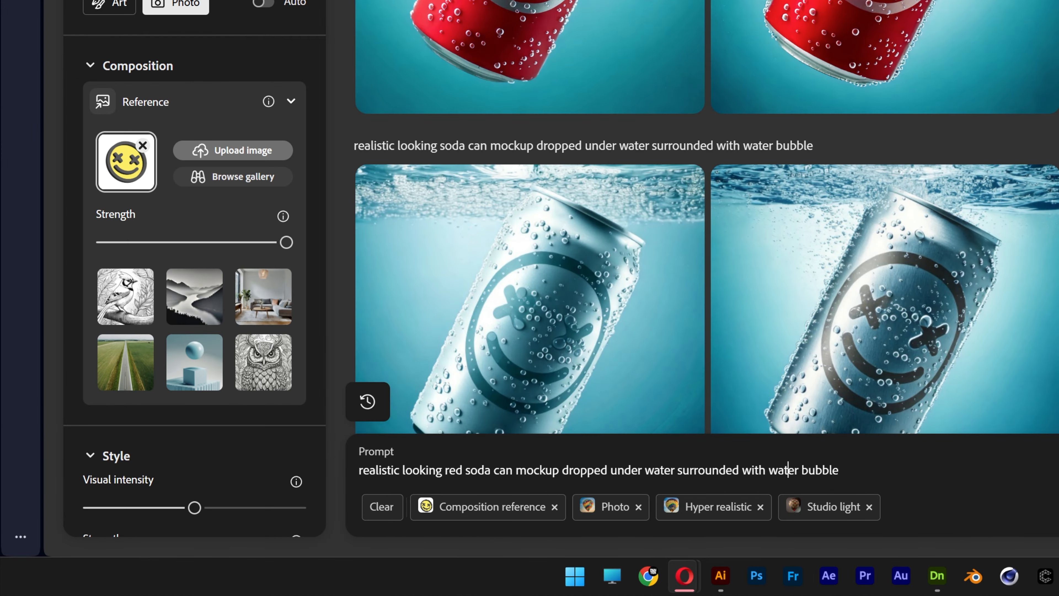
- Replace the prompt with "red enamel pin glossy gold material on top of denim jacket", generate the images and open the first result
key(ctrl+a)
key(BackSpace)
text(red enamel pin )
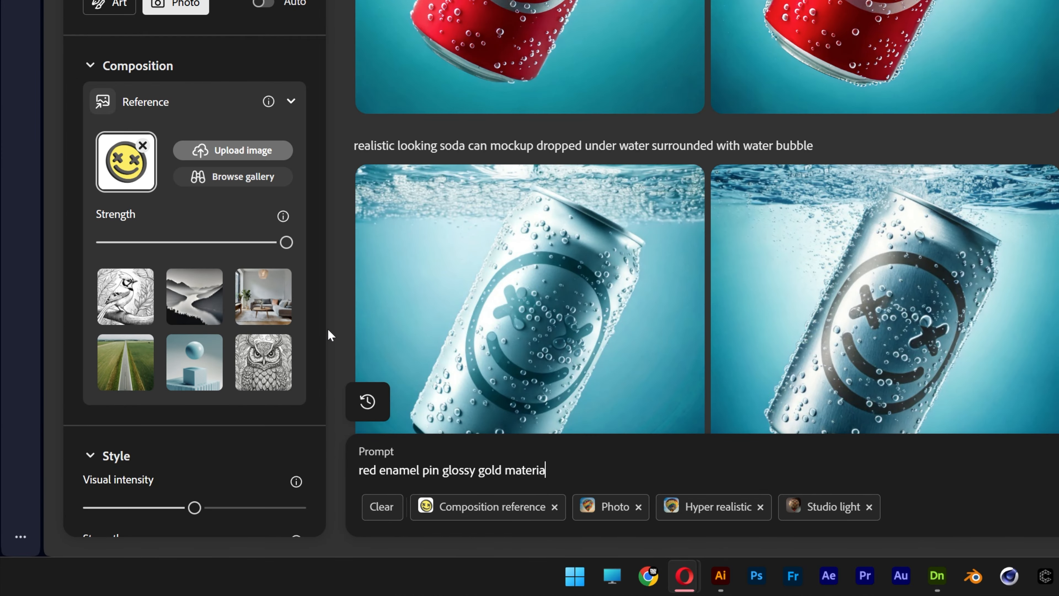
text(glossy gold material on top of denim jacket)
key(Return)
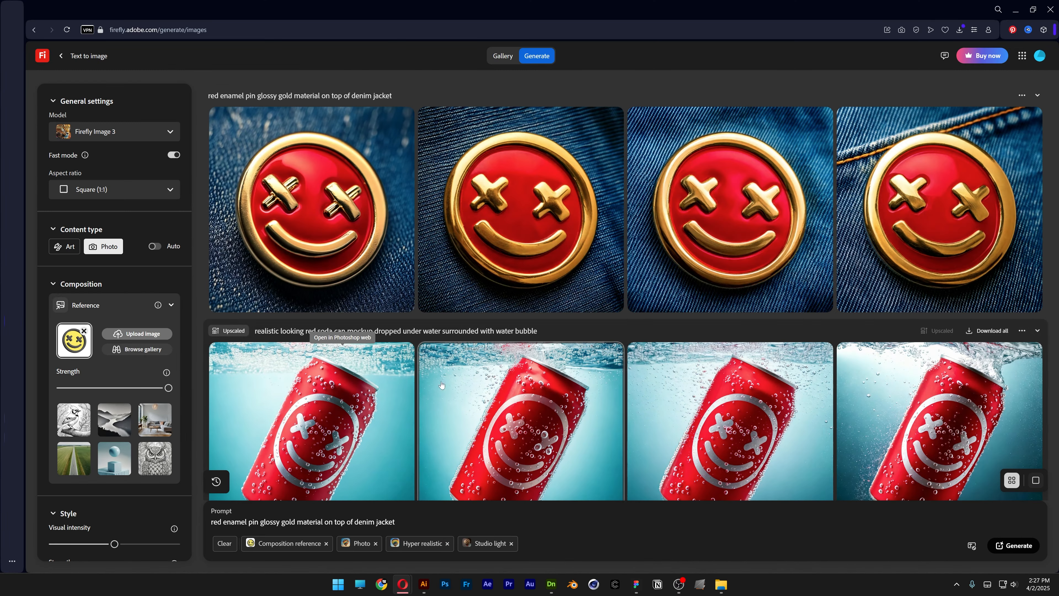
click(340, 171)
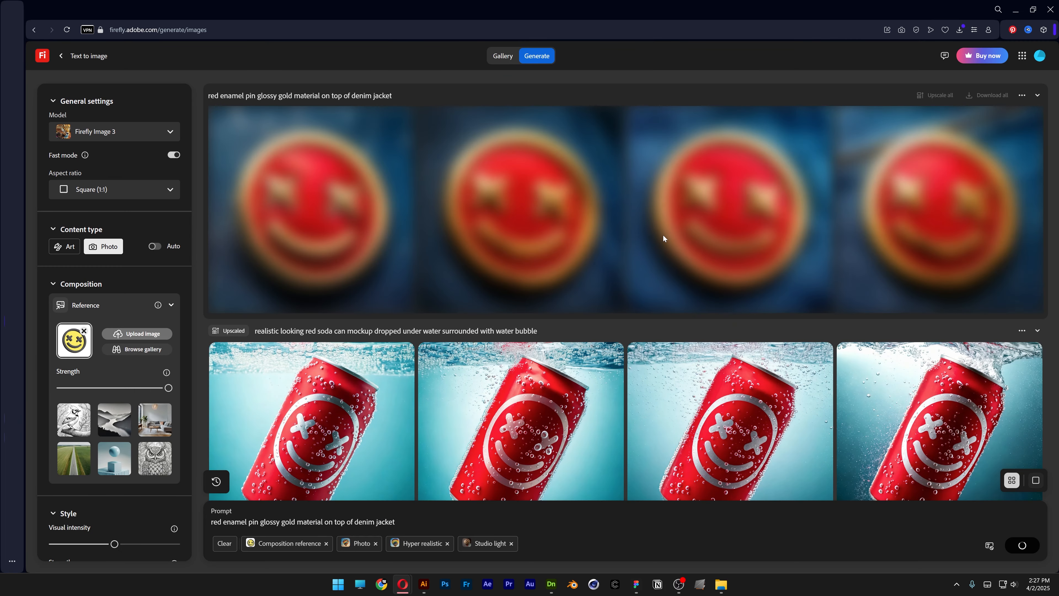
click(360, 223)
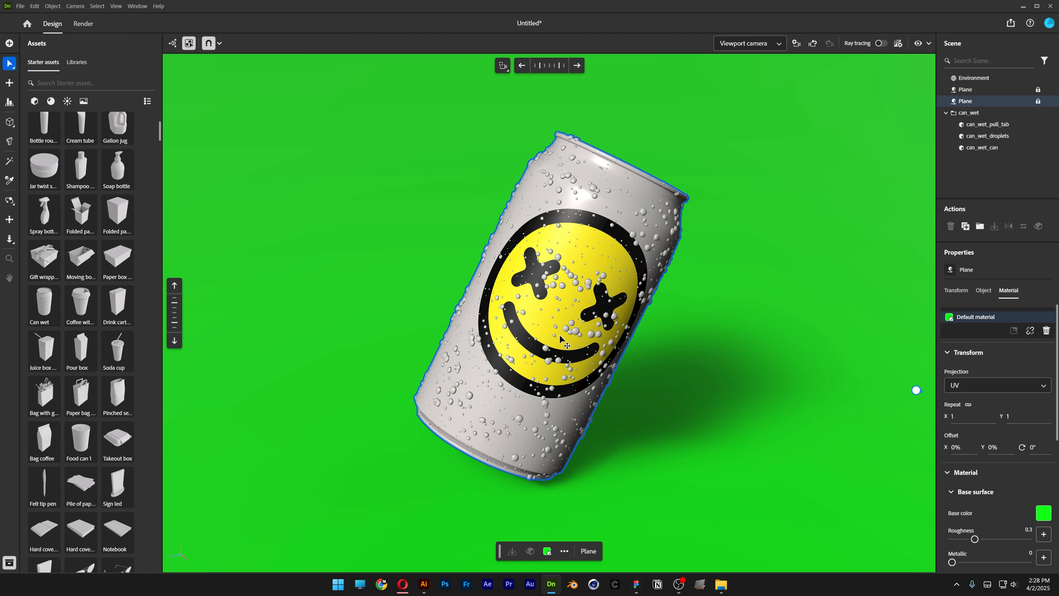
- Switch to Dimension, delete the wet can and add the Hanging tee shirt model to the scene
click(560, 336)
key(Delete)
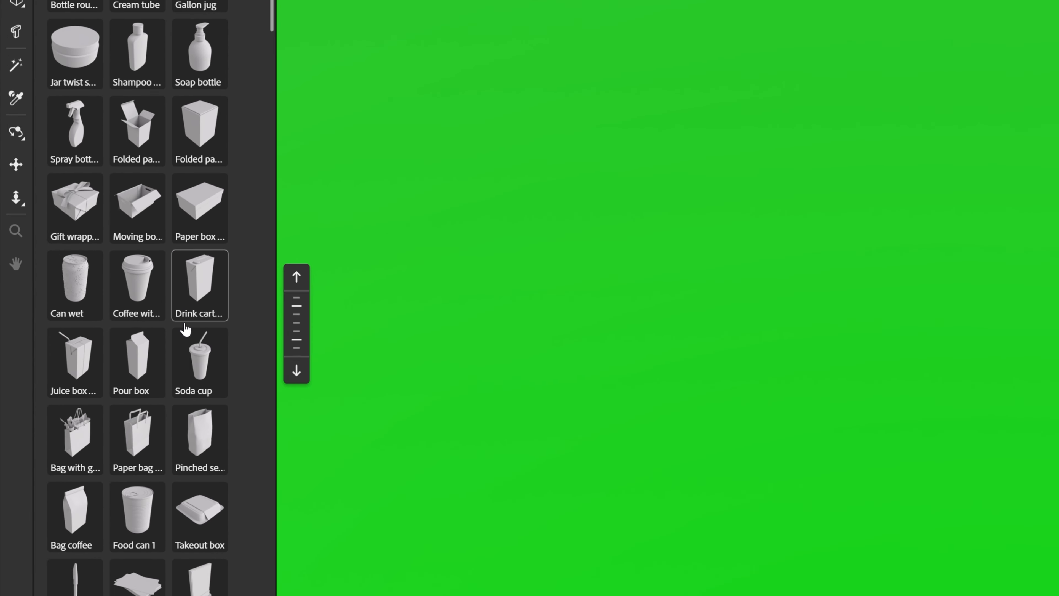
scroll(109, 317, down, 3)
mouse_move(108, 316)
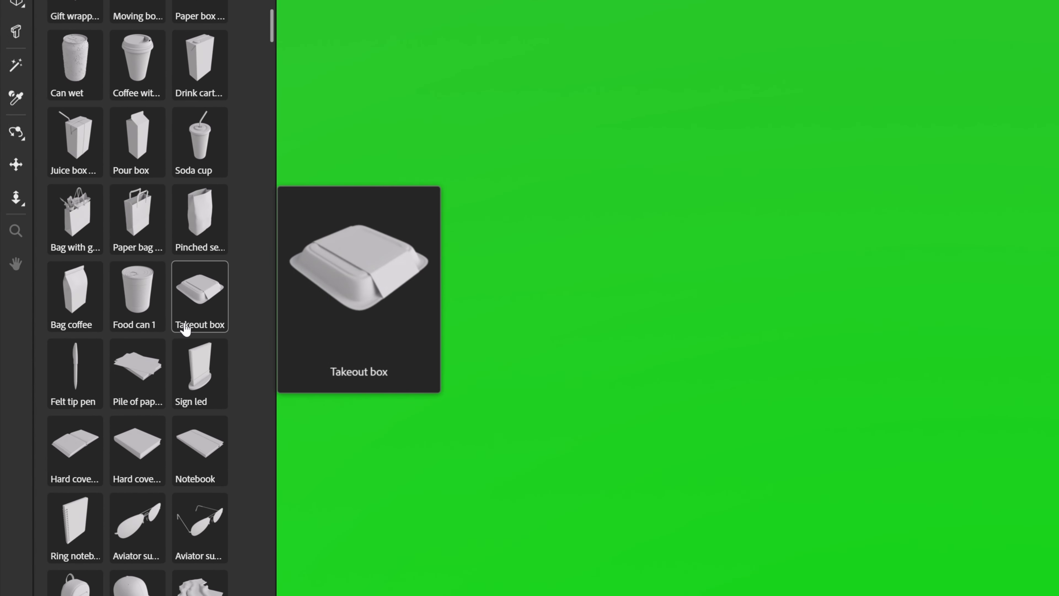
scroll(186, 330, down, 8)
mouse_move(89, 277)
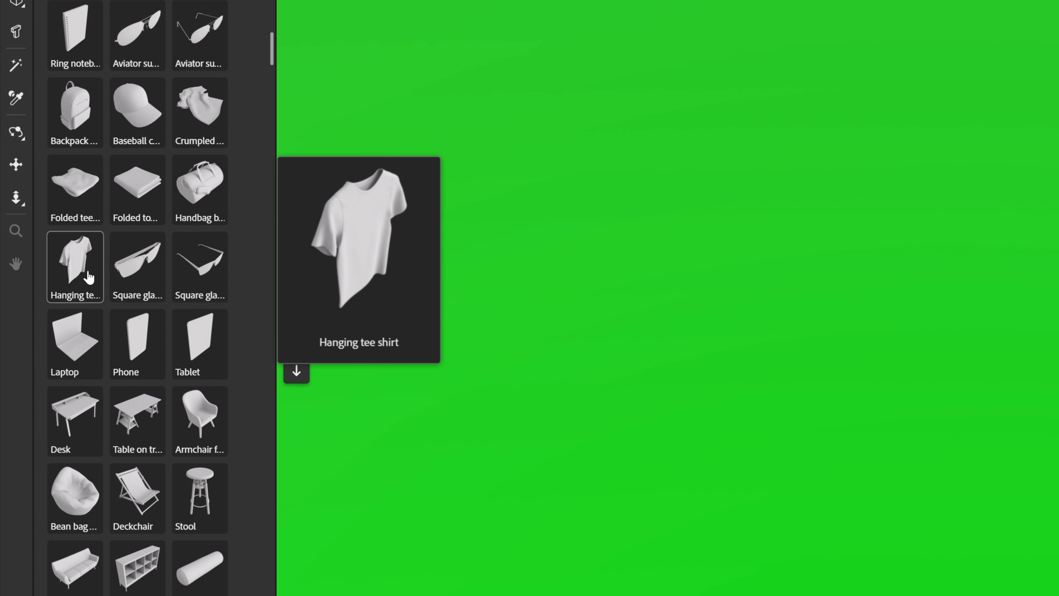
drag(89, 278, 951, 431)
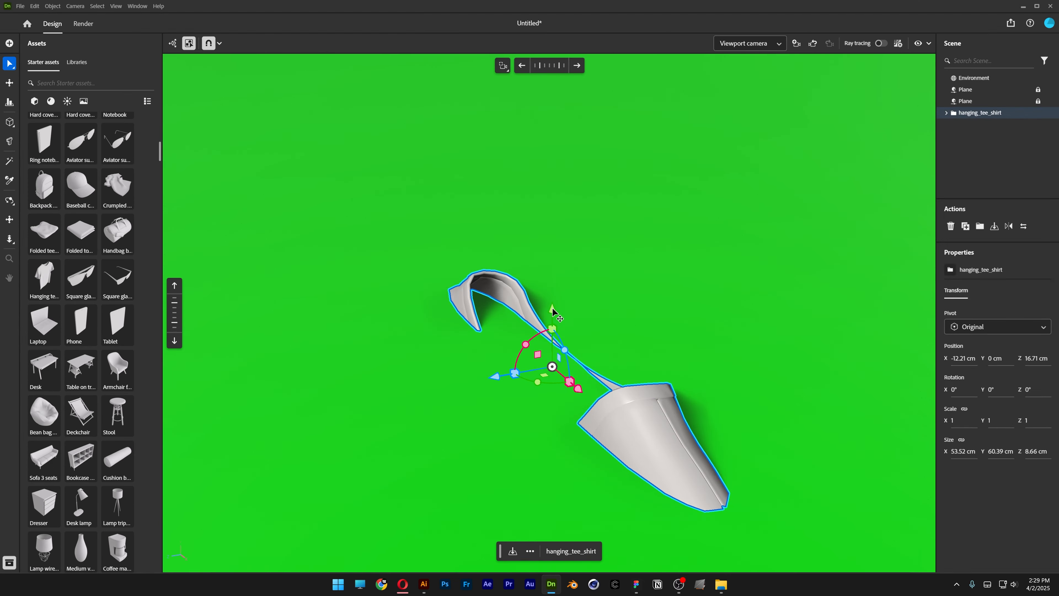
- Raise the T-shirt model above the green ground plane until the whole garment is clear of it
drag(552, 311, 545, 117)
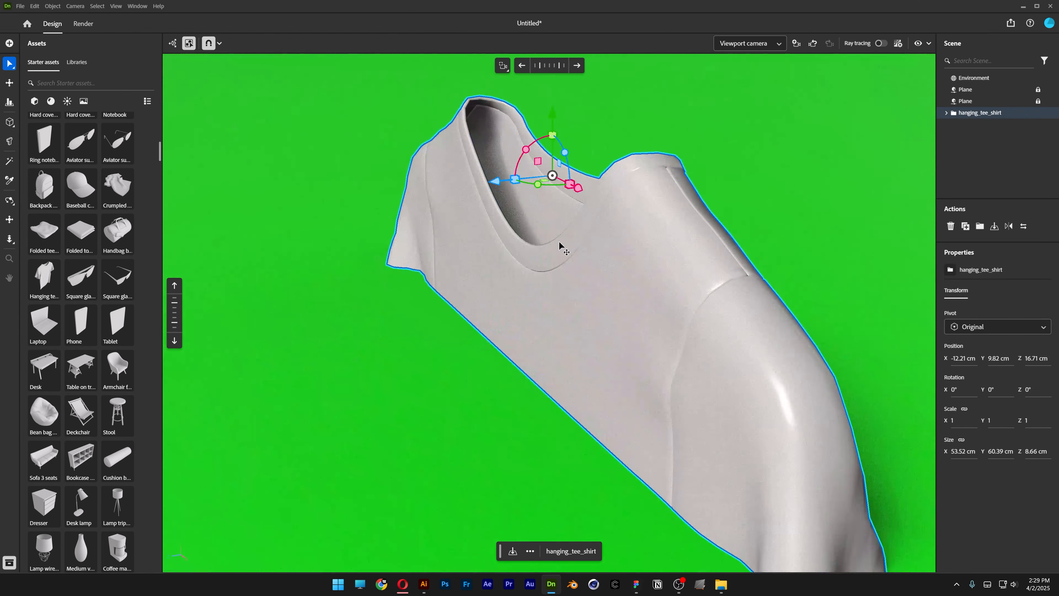
scroll(560, 247, down, 4)
drag(568, 265, 526, 102)
scroll(599, 167, up, 3)
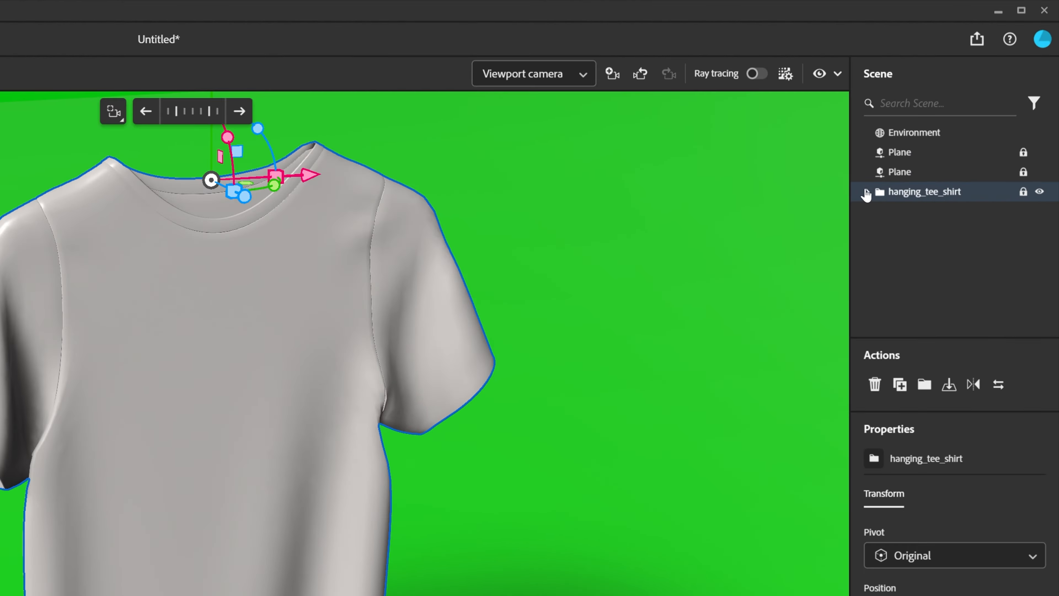
- Place the smiley logo image as a graphic on the T-shirt's chest_mesh, scaled to 20.38% and moved up the chest
click(947, 112)
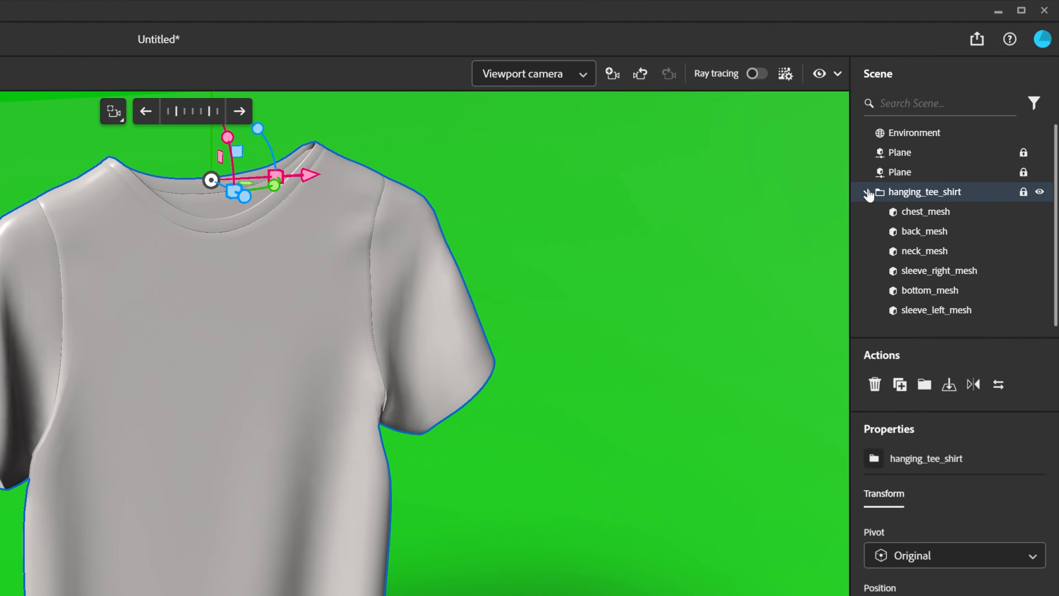
click(926, 212)
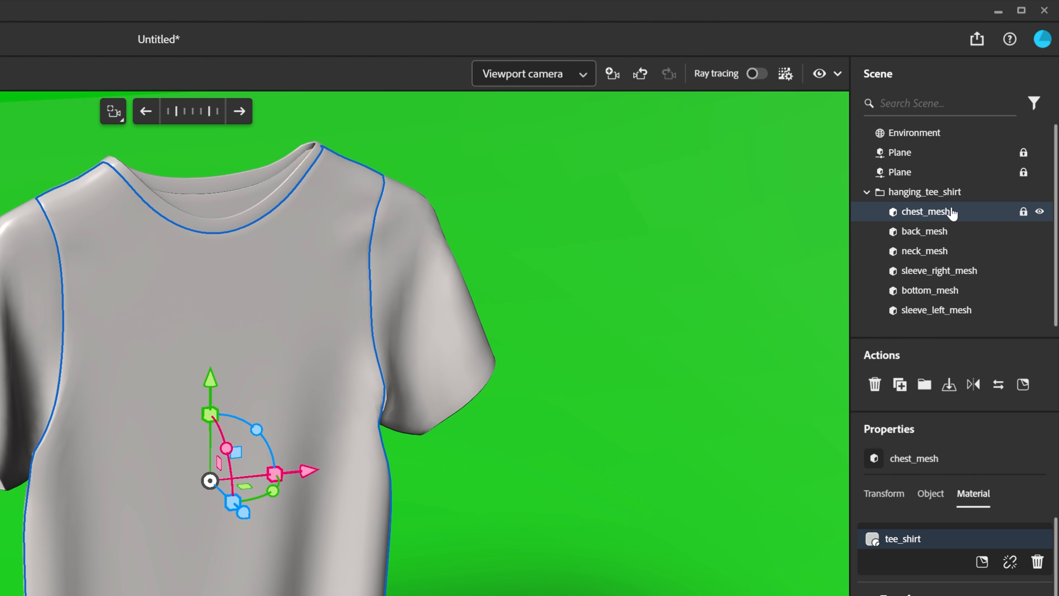
click(1020, 391)
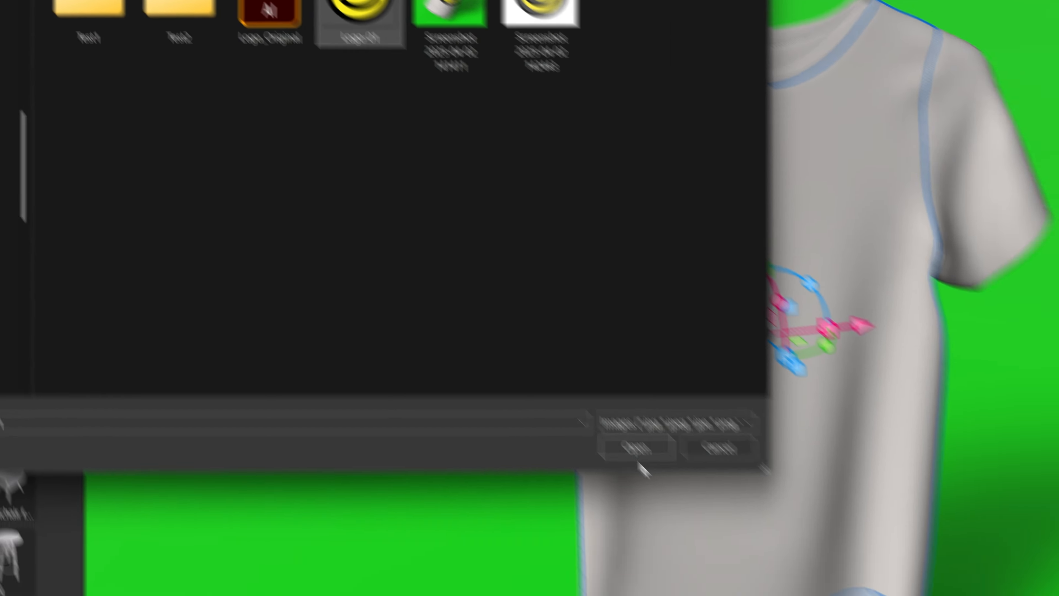
click(638, 453)
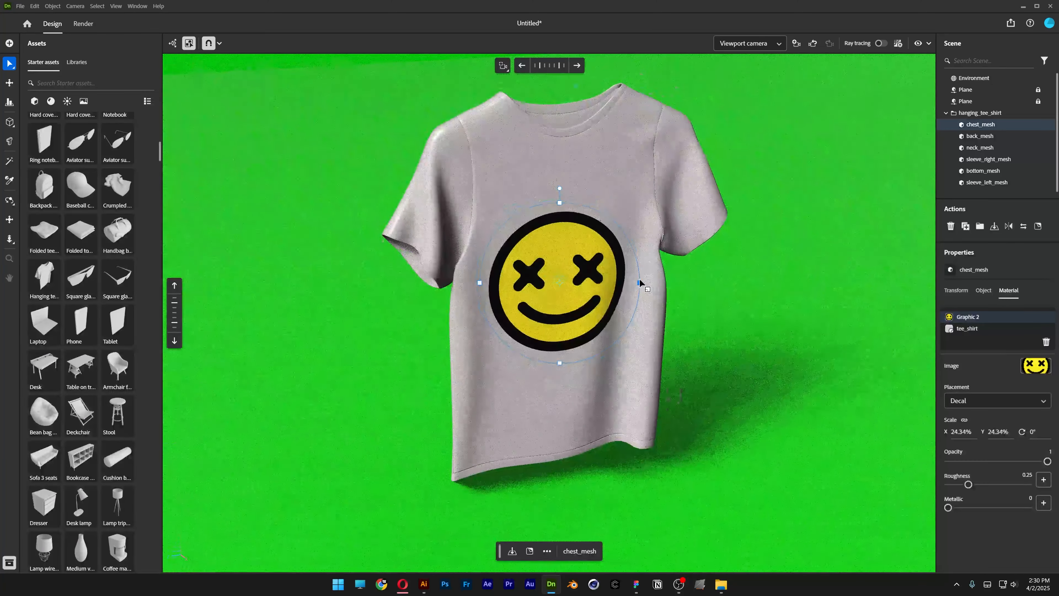
drag(639, 283, 599, 241)
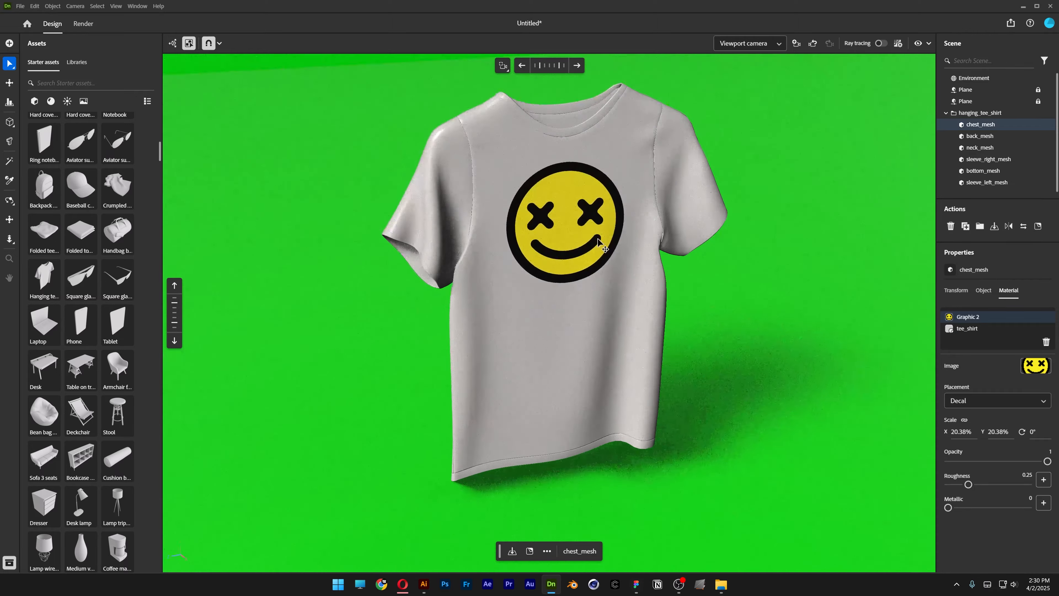
- Turn on ray tracing and capture a screenshot of the T-shirt against the green background
click(868, 71)
click(880, 43)
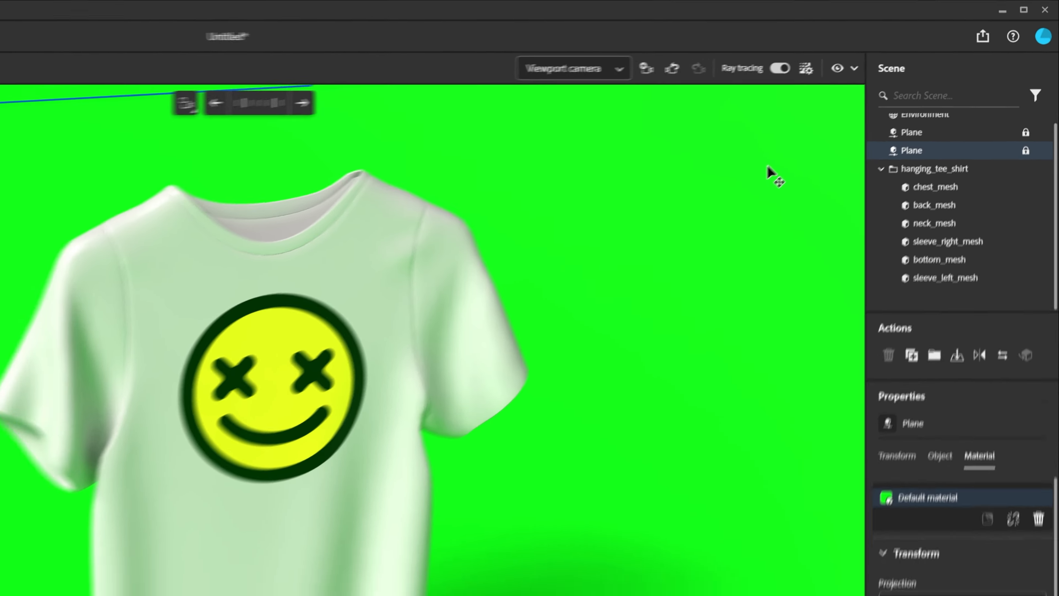
key(super+shift+s)
drag(335, 78, 766, 537)
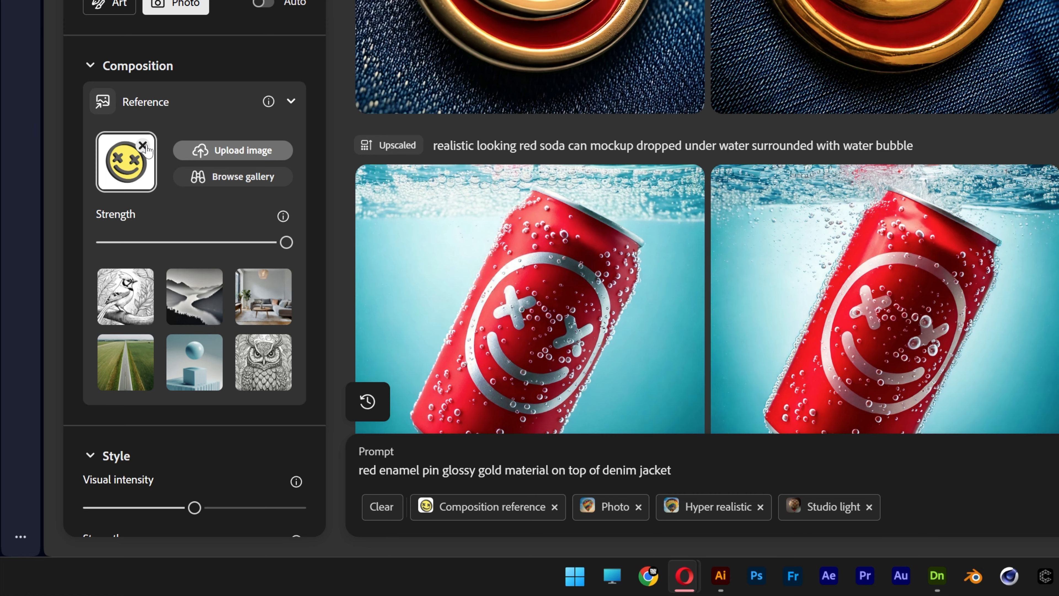
- Return to Firefly, remove the smiley composition reference and upload the T-shirt screenshot instead
click(143, 146)
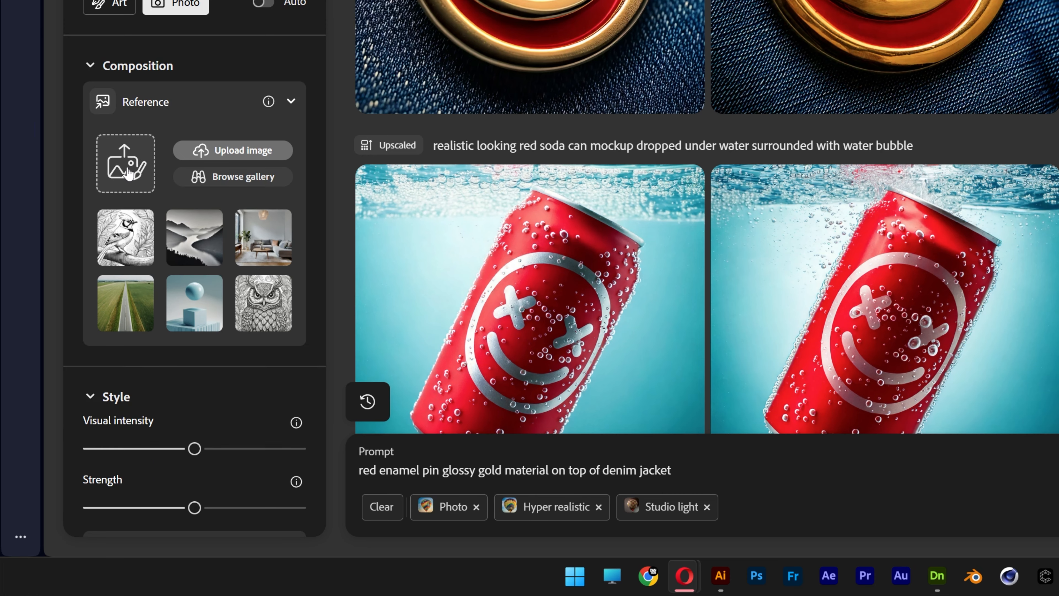
click(127, 169)
click(702, 209)
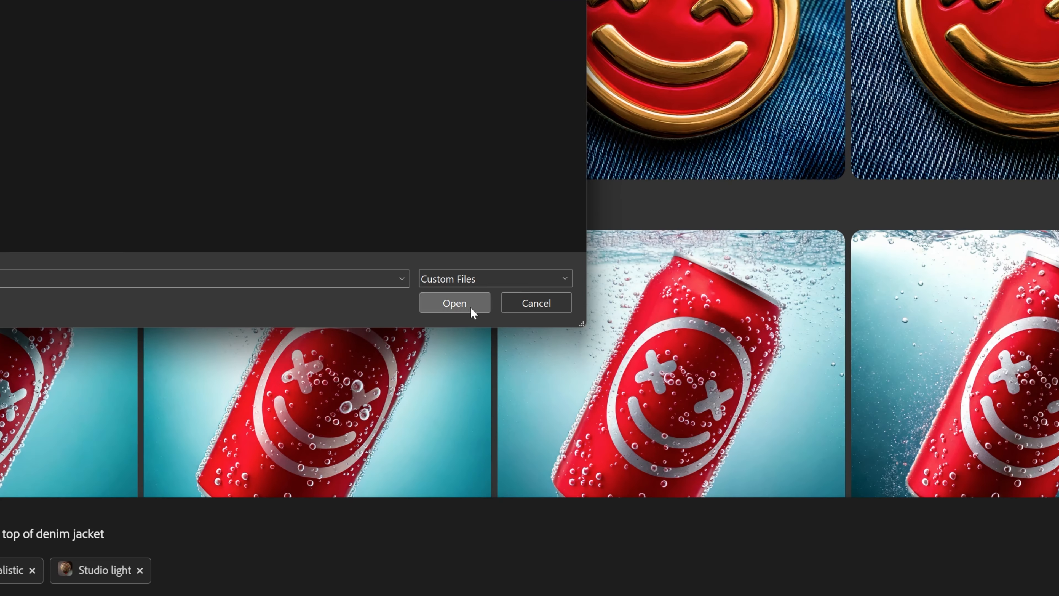
click(470, 306)
- Generate images from the prompt "male fashion model wearing a t-shirt with logo printed on it" and browse the enlarged results
key(ctrl+a)
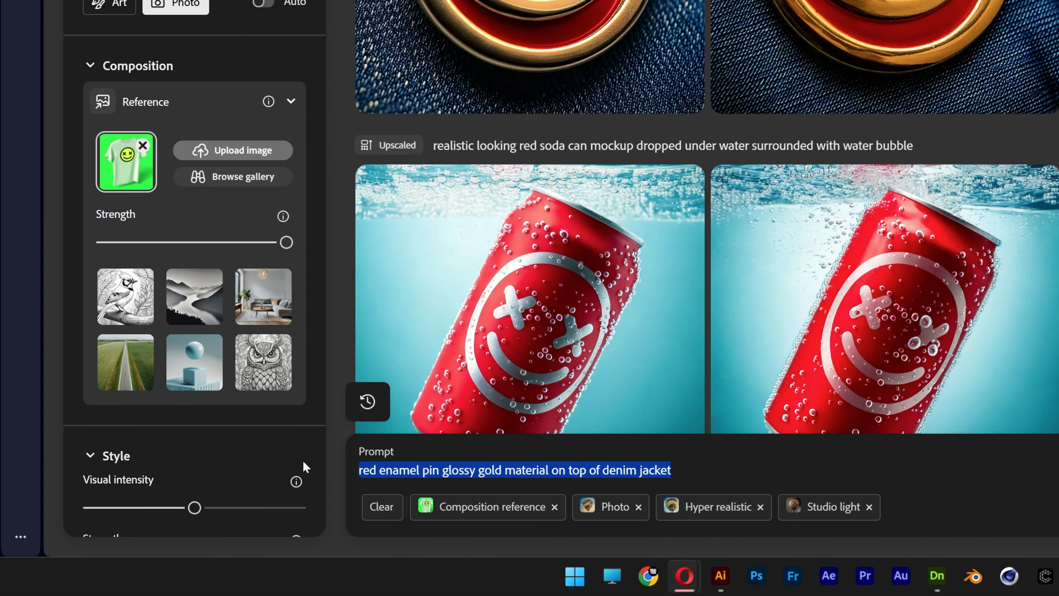
text(male fashion model )
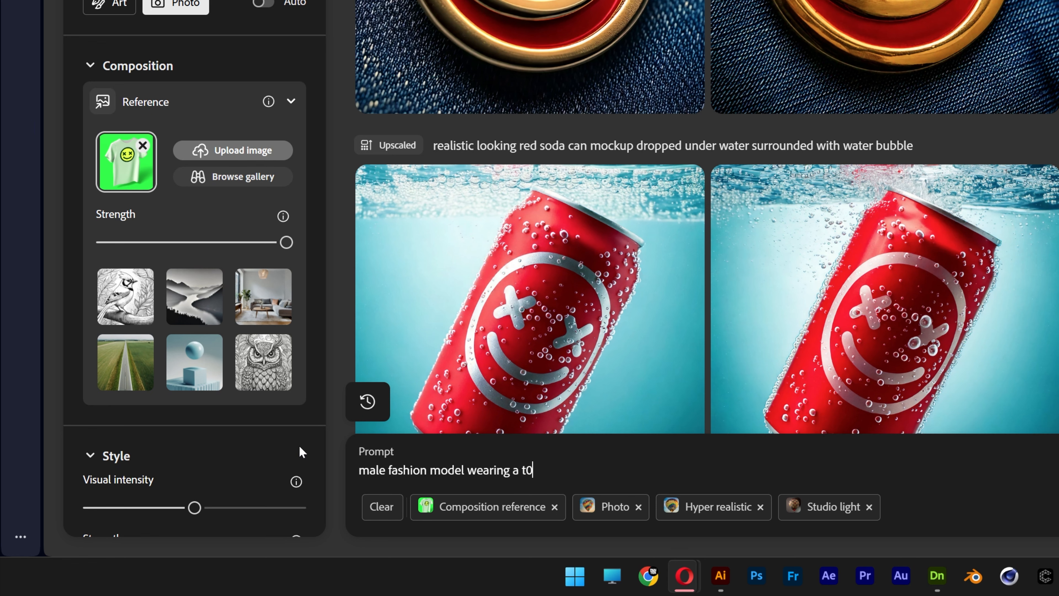
text(wearing a t-shirt with logo printed on it)
key(Return)
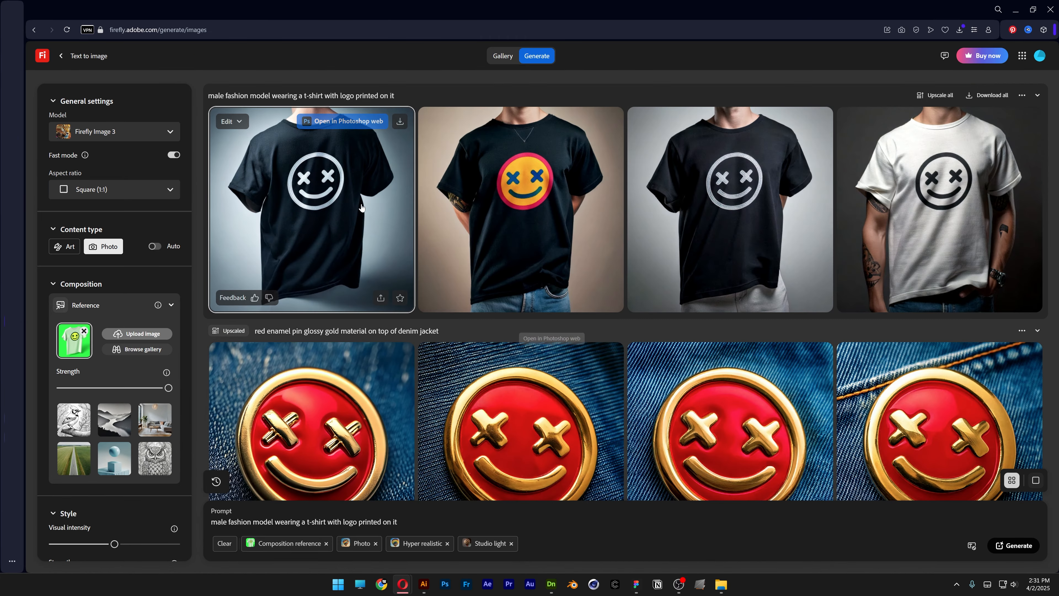
click(362, 208)
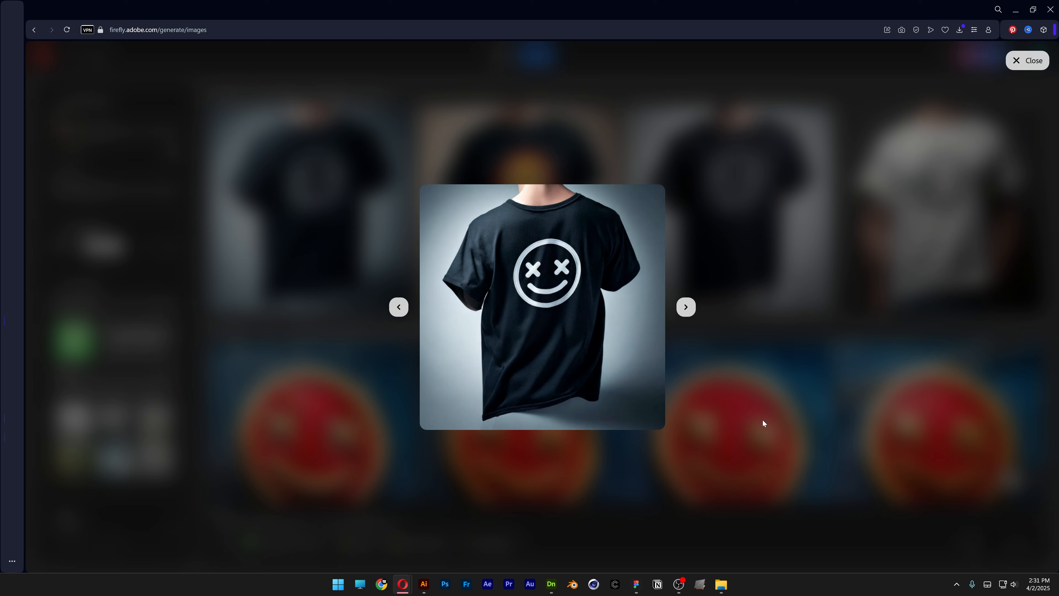
key(Right)
key(Right)
key(Right)
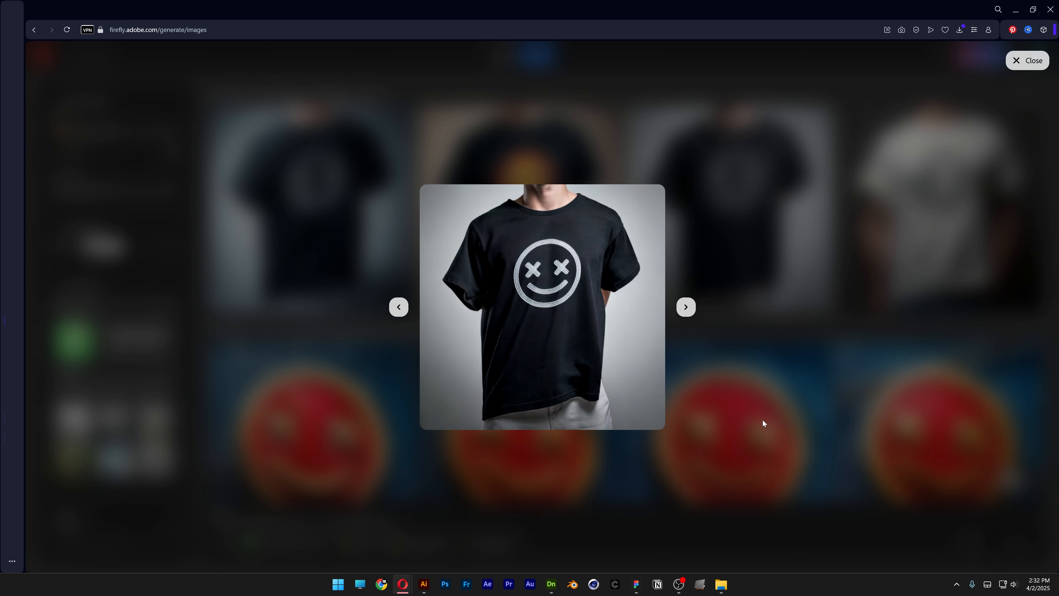
key(Escape)
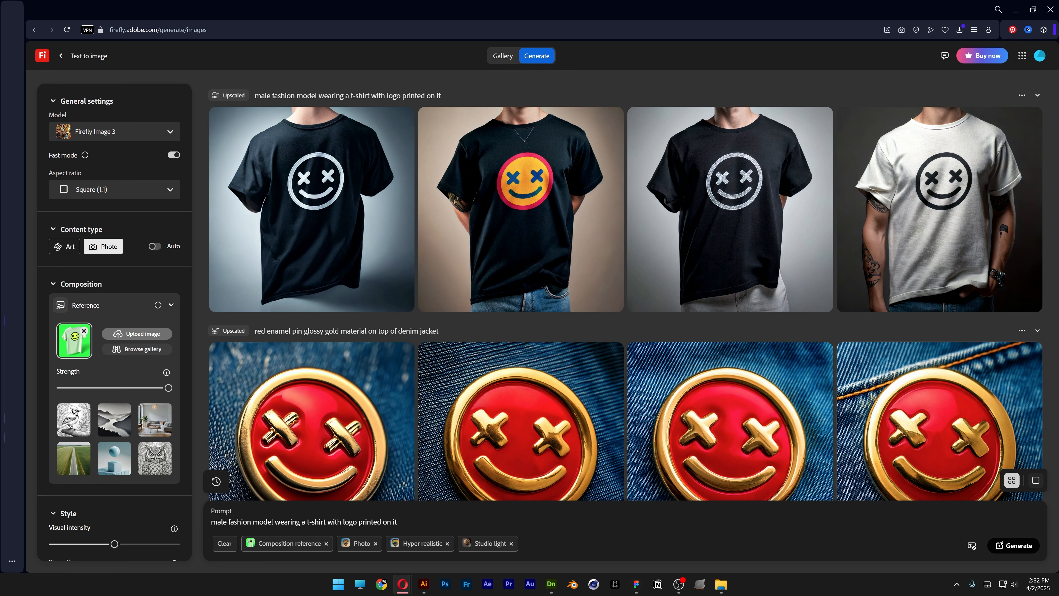
- Generate another set of T-shirt images from the same prompt and look through the enlarged results
click(1016, 550)
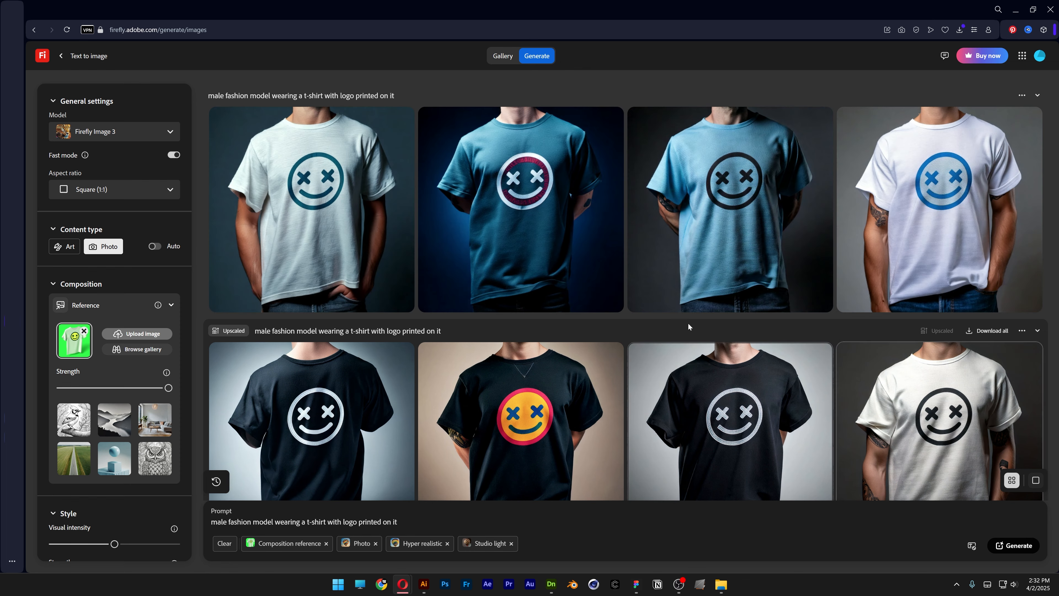
click(329, 224)
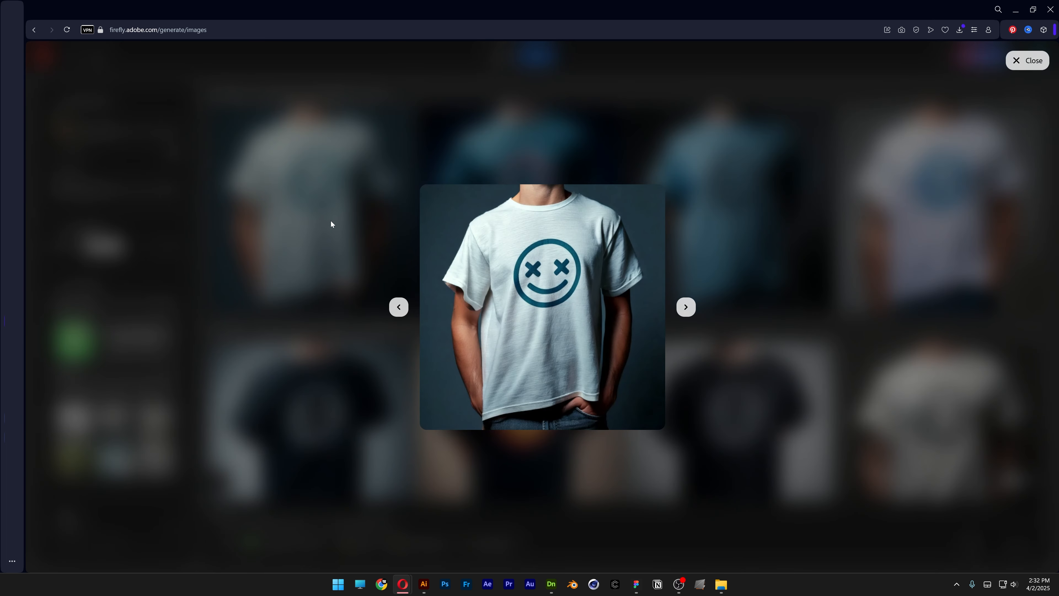
key(Right)
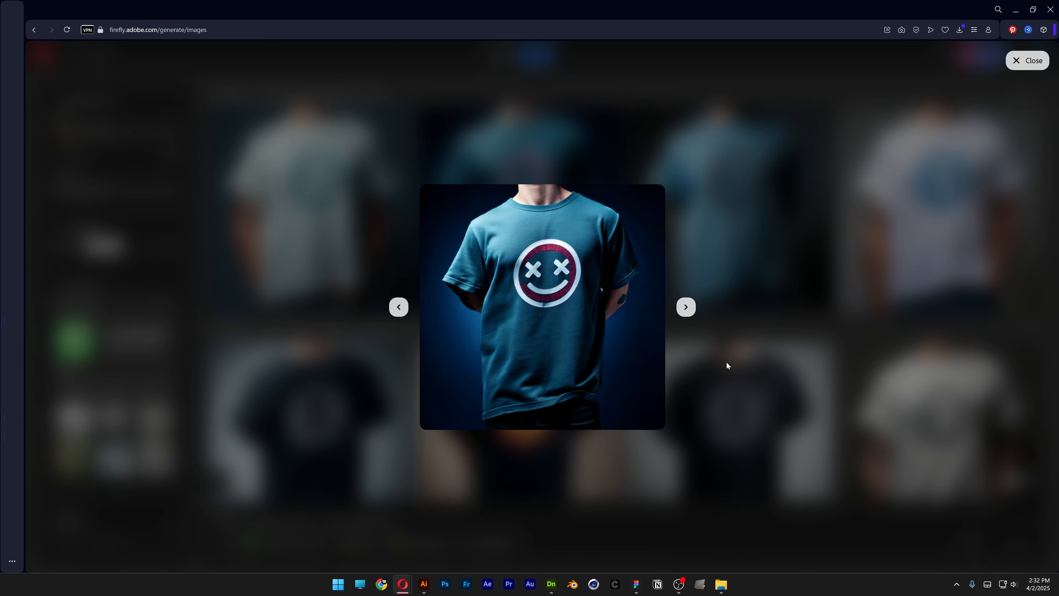
key(Right)
key(Escape)
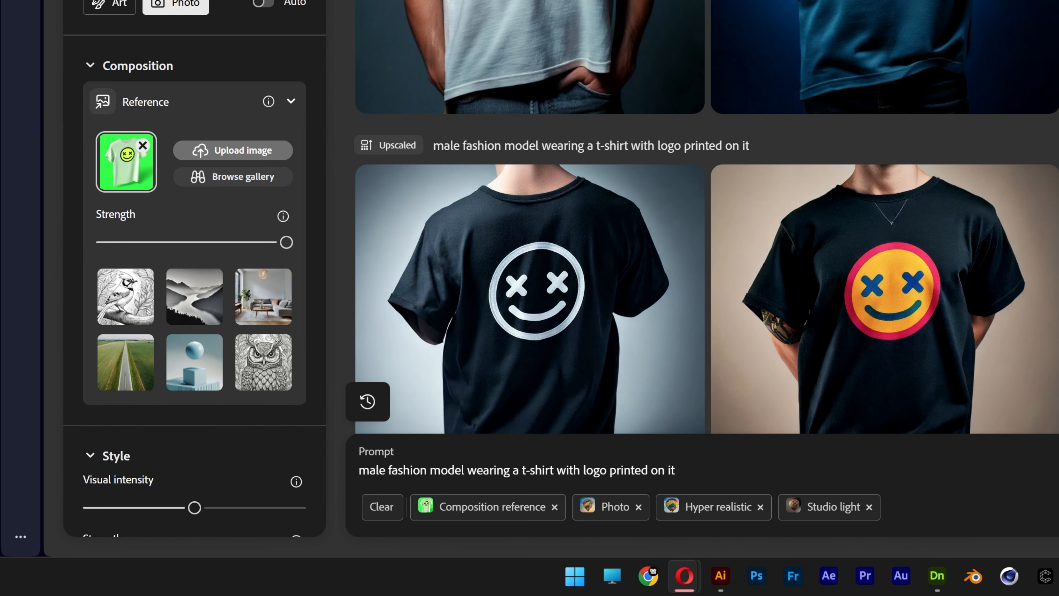
- Add "with arms" after "male fashion model" in the prompt, regenerate the images and open the first result
text(with hands)
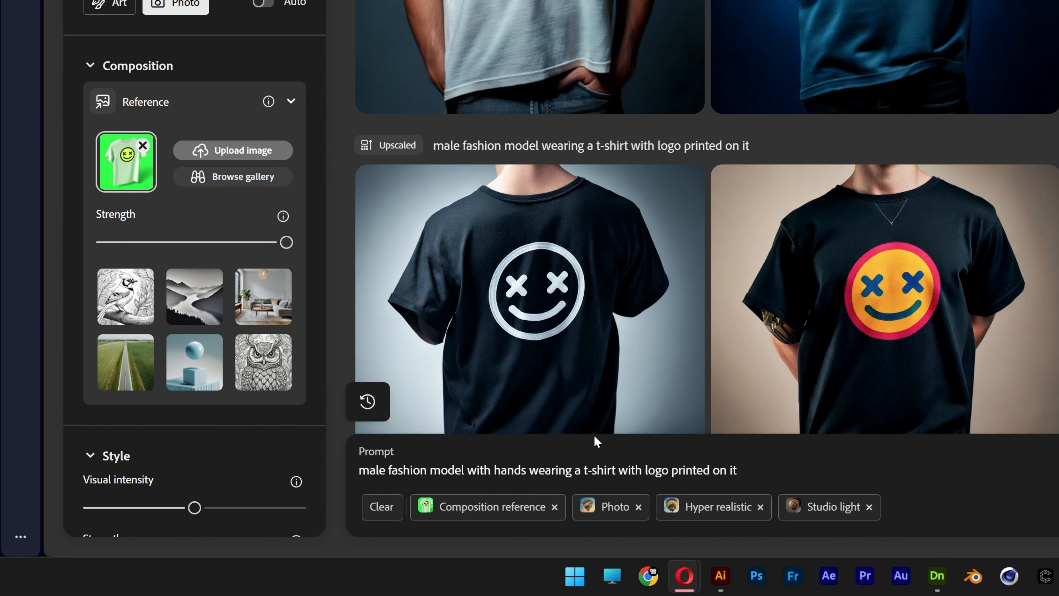
key(BackSpace)
key(BackSpace)
key(BackSpace)
key(BackSpace)
key(BackSpace)
text(arms)
key(Return)
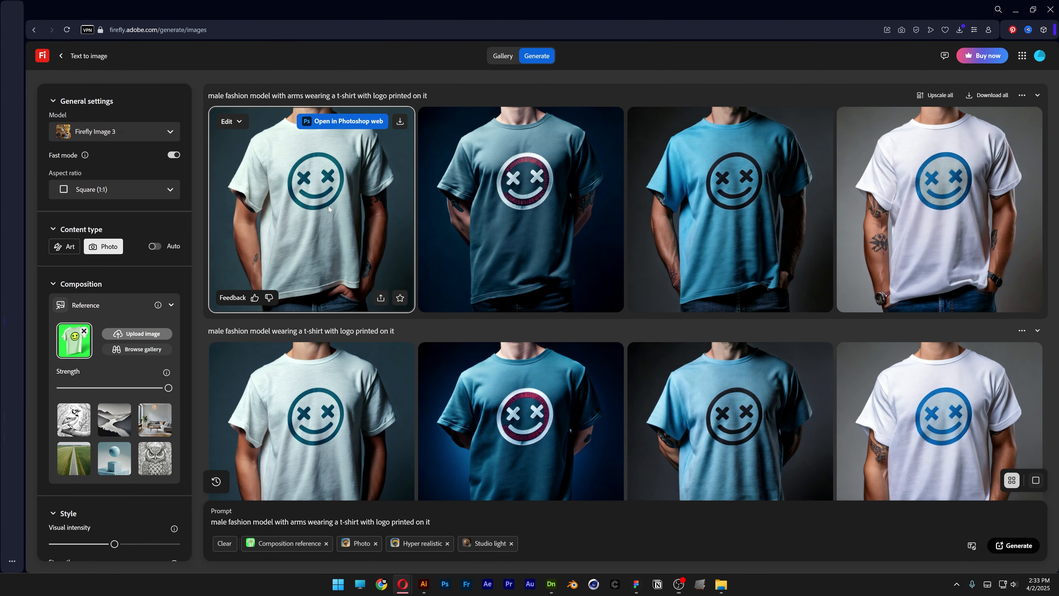
click(329, 206)
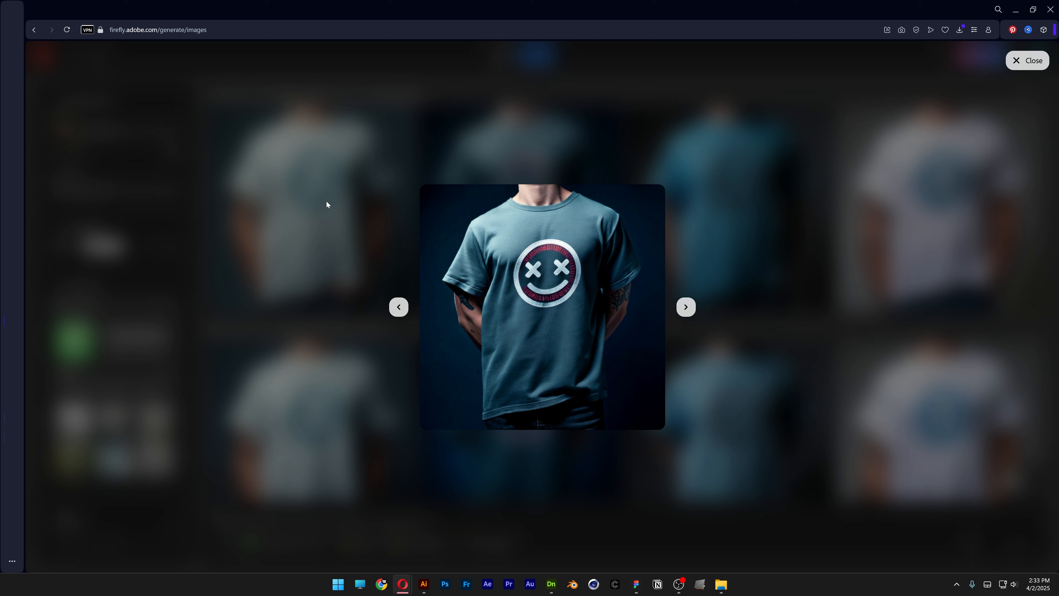
- Look through the remaining enlarged T-shirt results
key(Right)
key(Right)
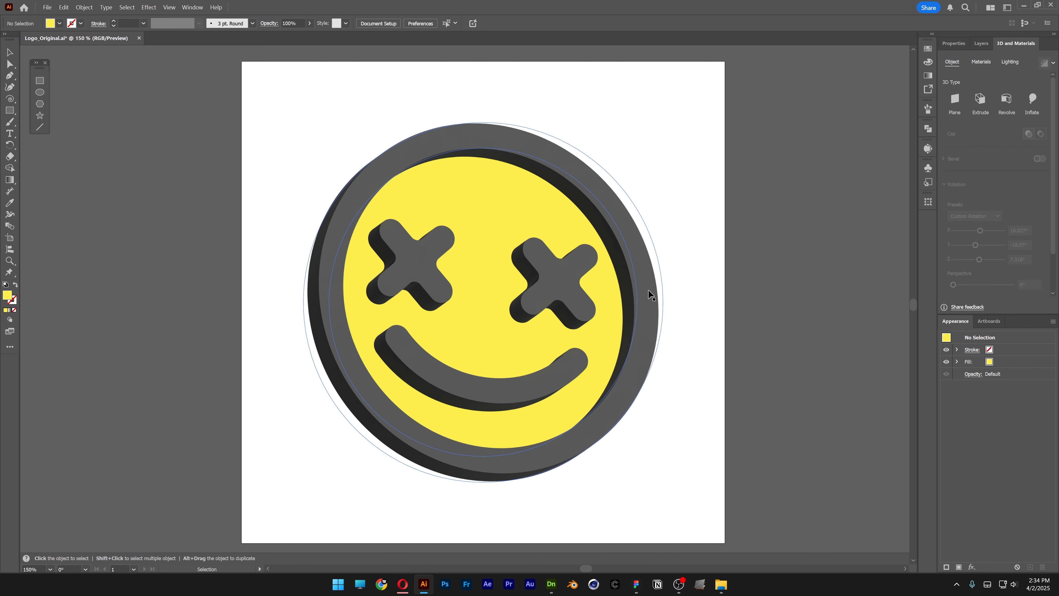
- Switch to Illustrator, set the tilted smiley logo's extrude depth to 0 px and capture a screenshot of its artboard
click(649, 292)
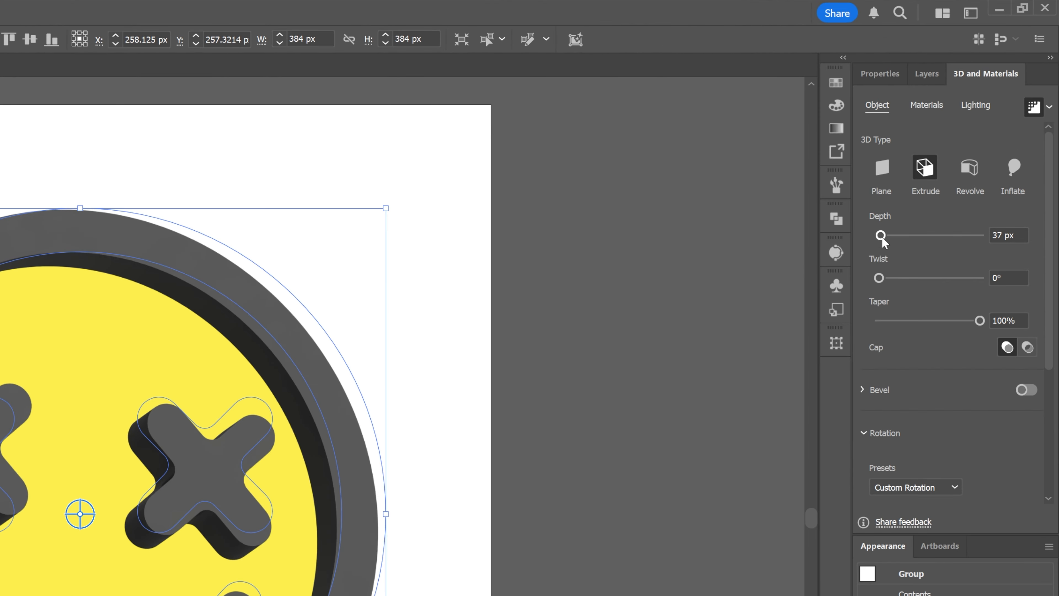
drag(881, 237, 824, 240)
click(587, 385)
key(super+shift+s)
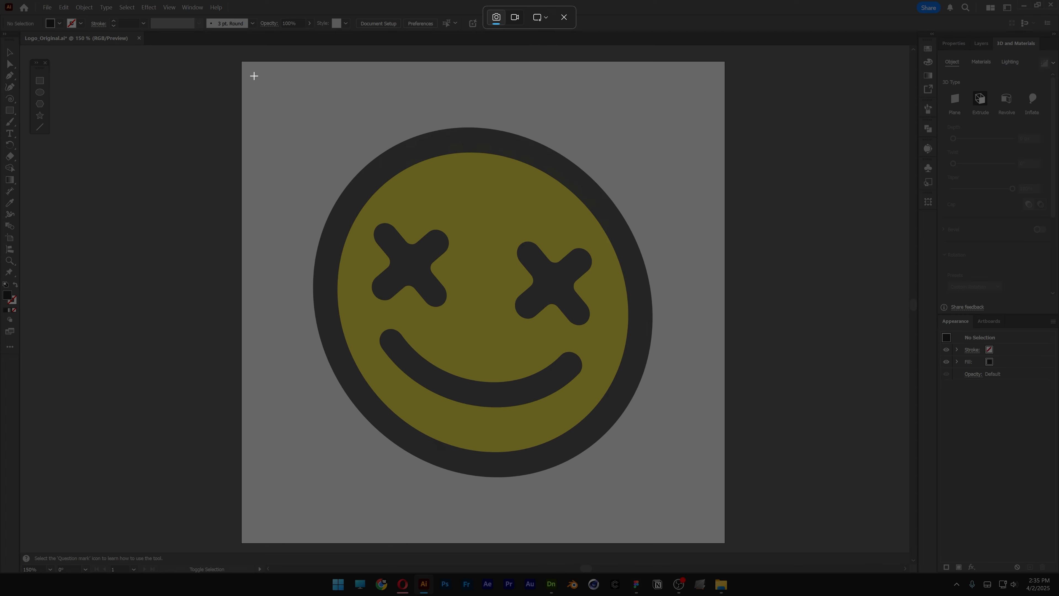
drag(254, 75, 705, 524)
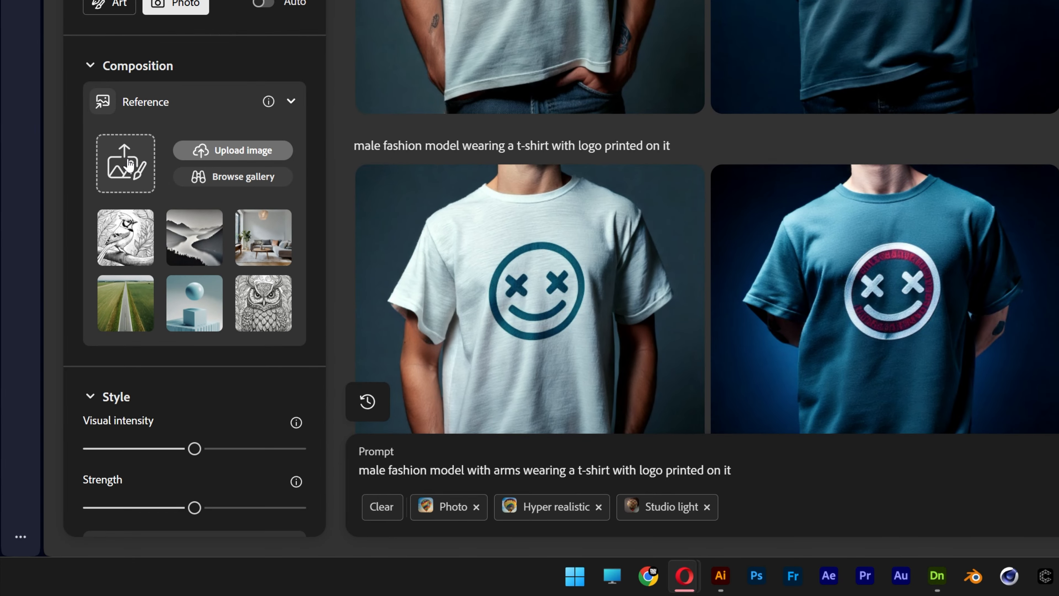
- In Firefly, upload the flat logo screenshot as composition reference and generate images from "embroidered logo placed on light blue denim"
click(128, 160)
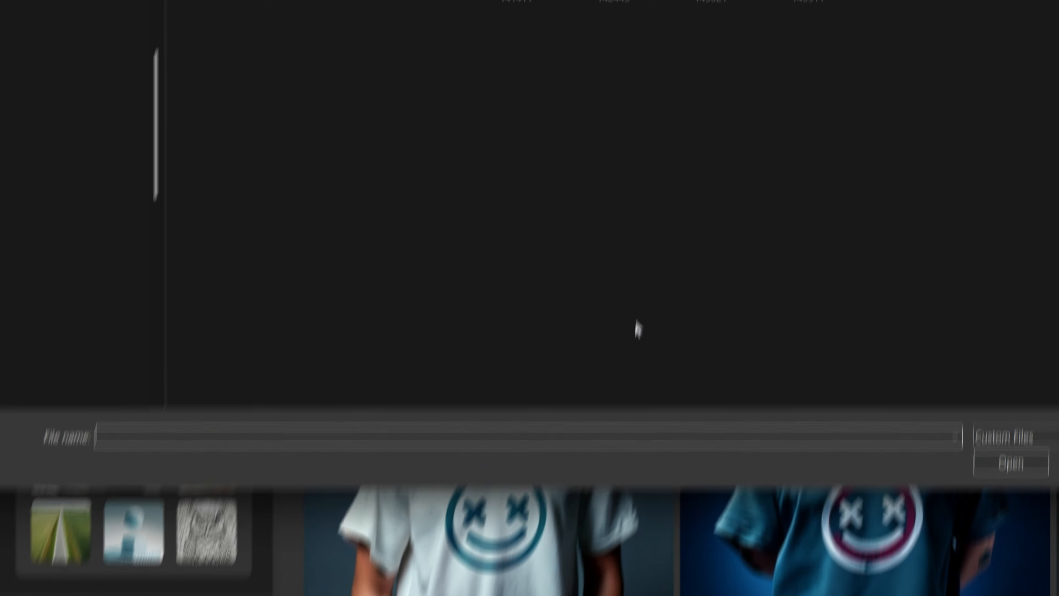
double_click(786, 202)
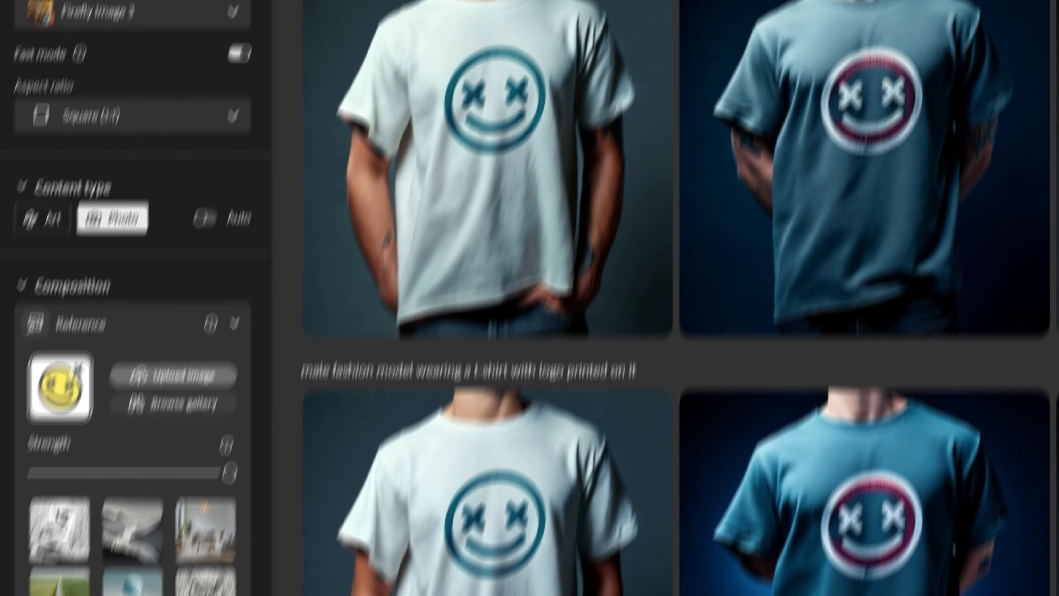
drag(732, 471, 307, 423)
text(embroidered logo placed on light blue denim)
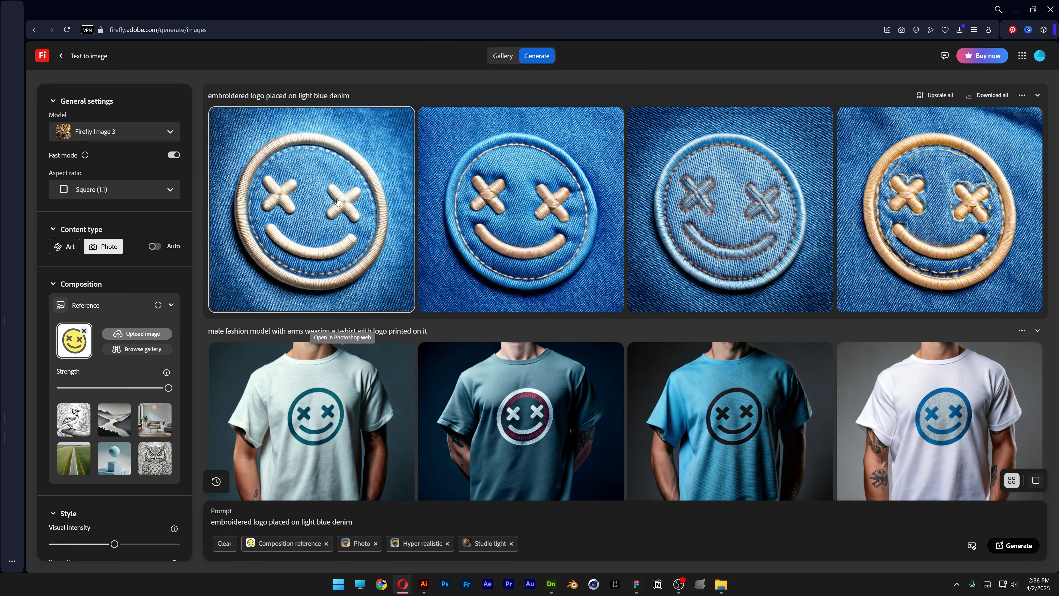
- Upscale the first embroidered denim result and view it enlarged
click(308, 212)
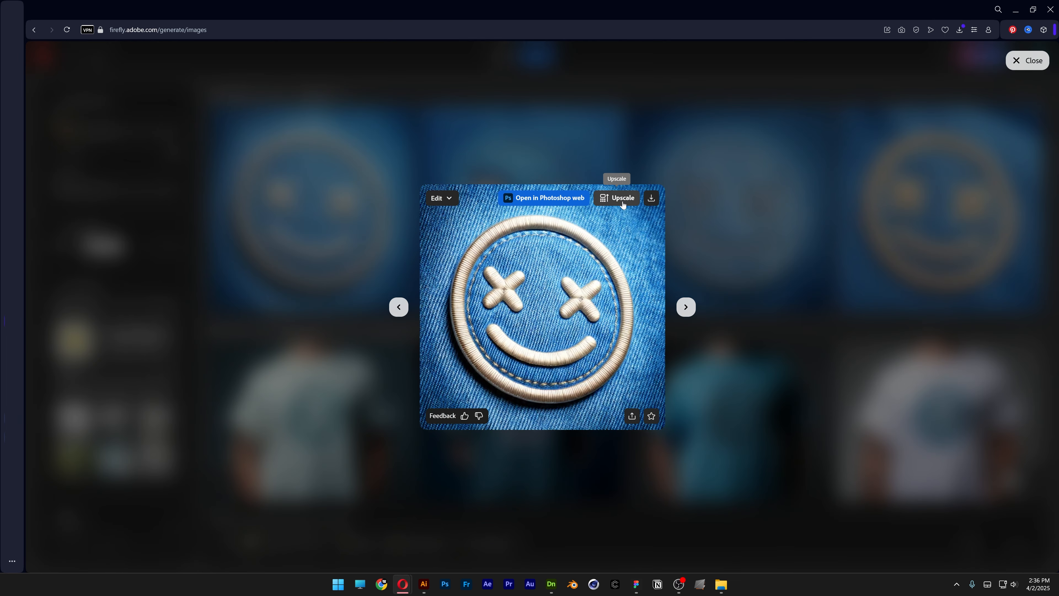
click(623, 200)
click(257, 185)
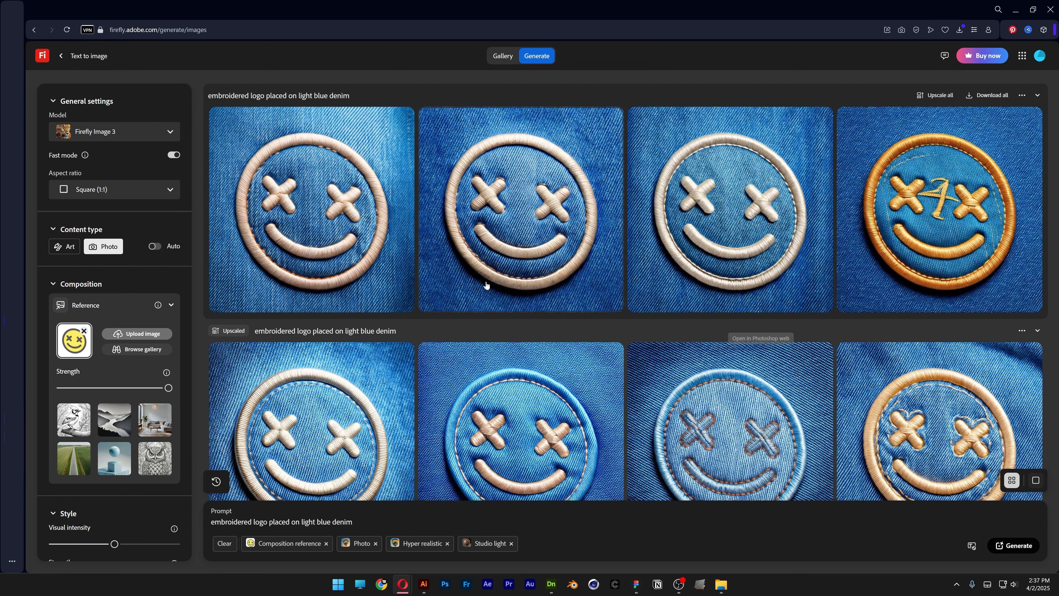
- Generate another set from the same denim prompt, upscale its first result and browse the enlarged images
click(308, 209)
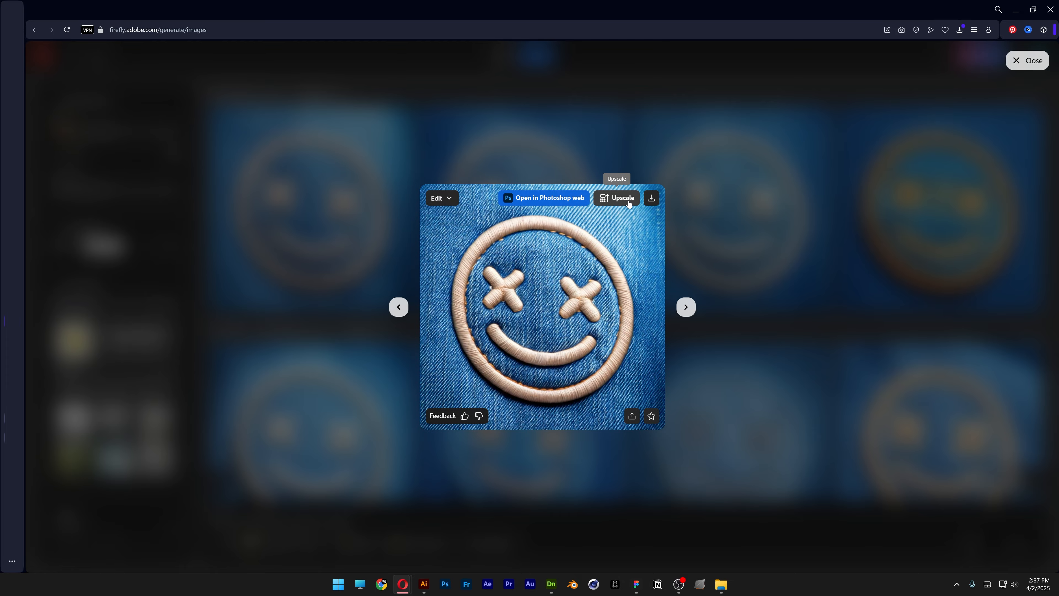
click(627, 203)
click(298, 213)
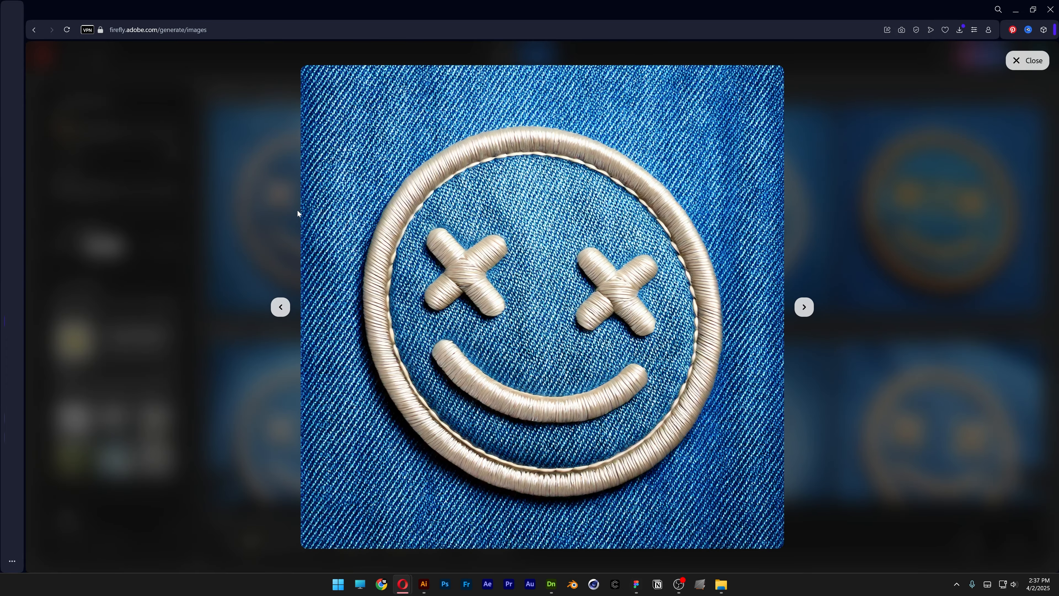
key(Right)
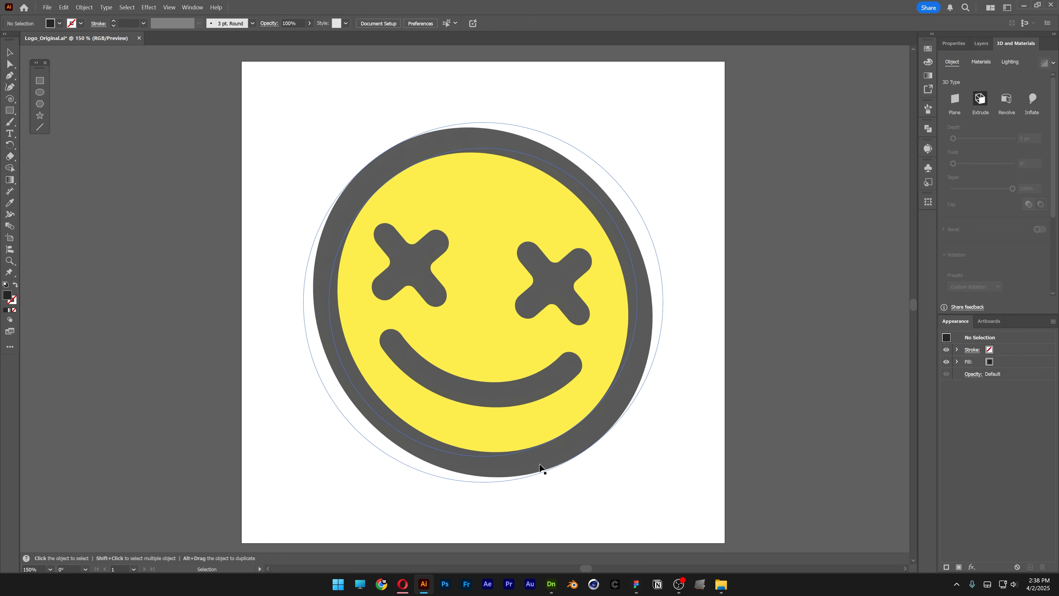
- Return to Illustrator, remove the 3D and Materials effect from the smiley logo and delete its yellow background circle
click(541, 465)
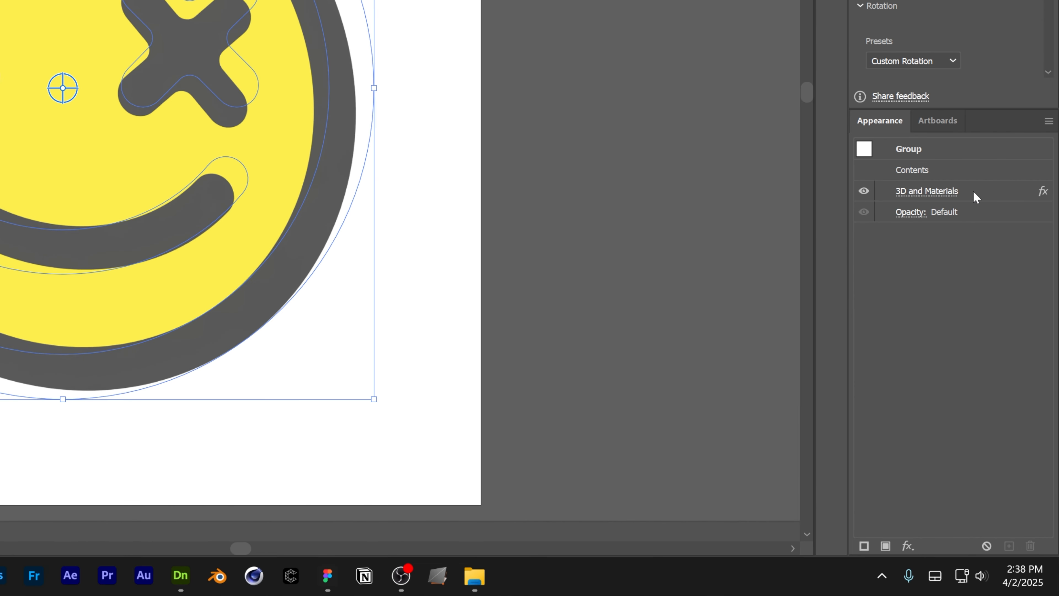
click(975, 197)
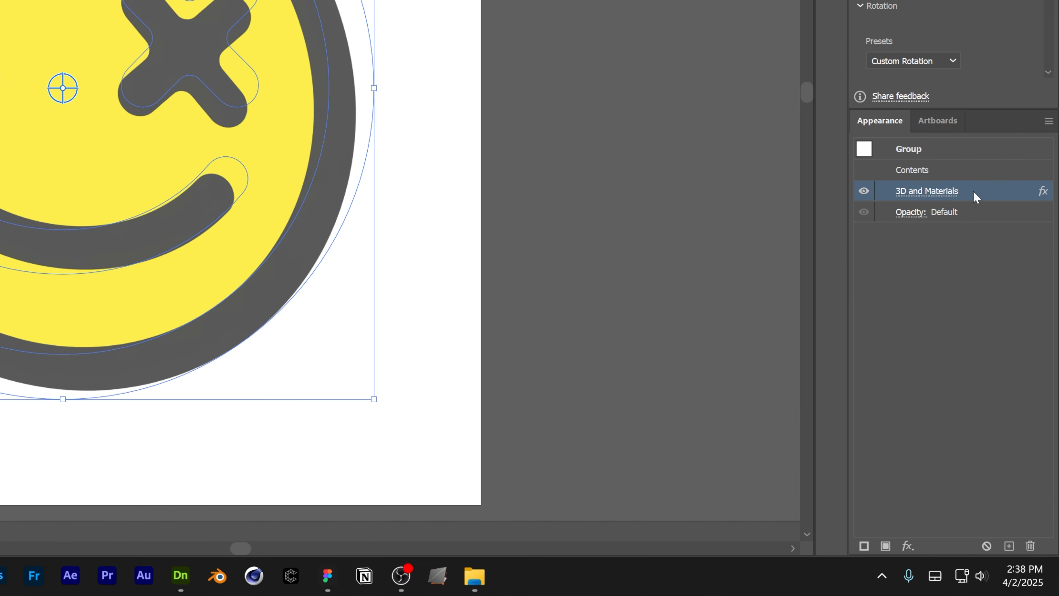
click(1030, 546)
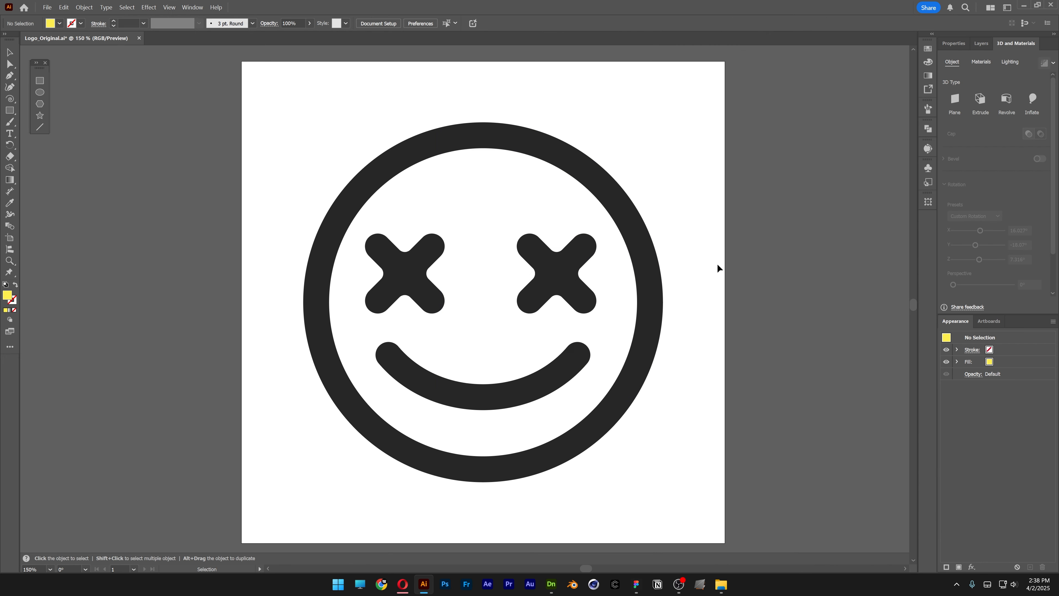
- Ungroup the black smiley artwork and test-move its ring, undoing the move
right_click(644, 297)
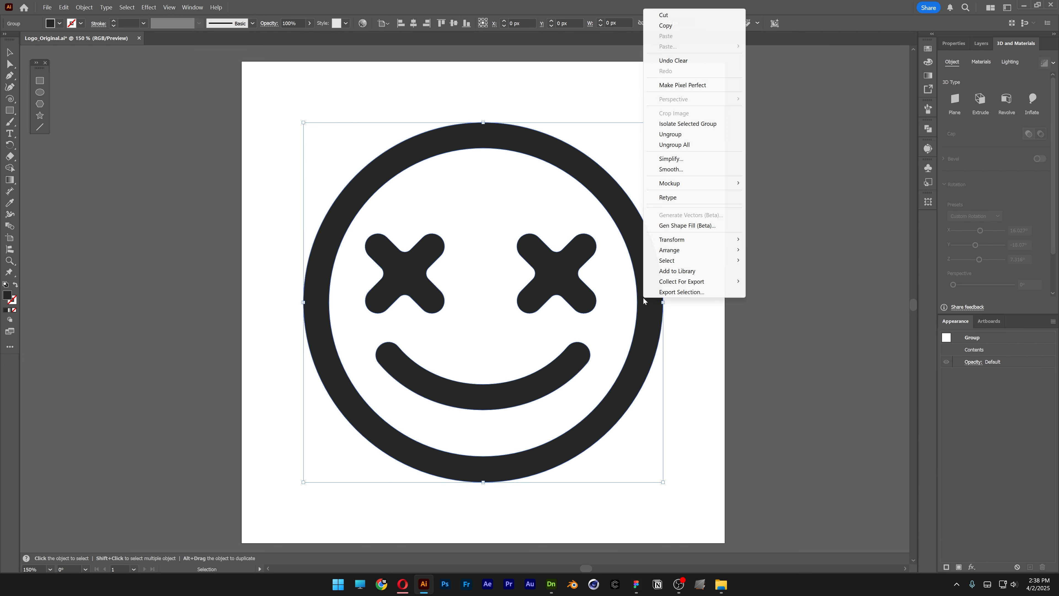
click(690, 137)
click(709, 221)
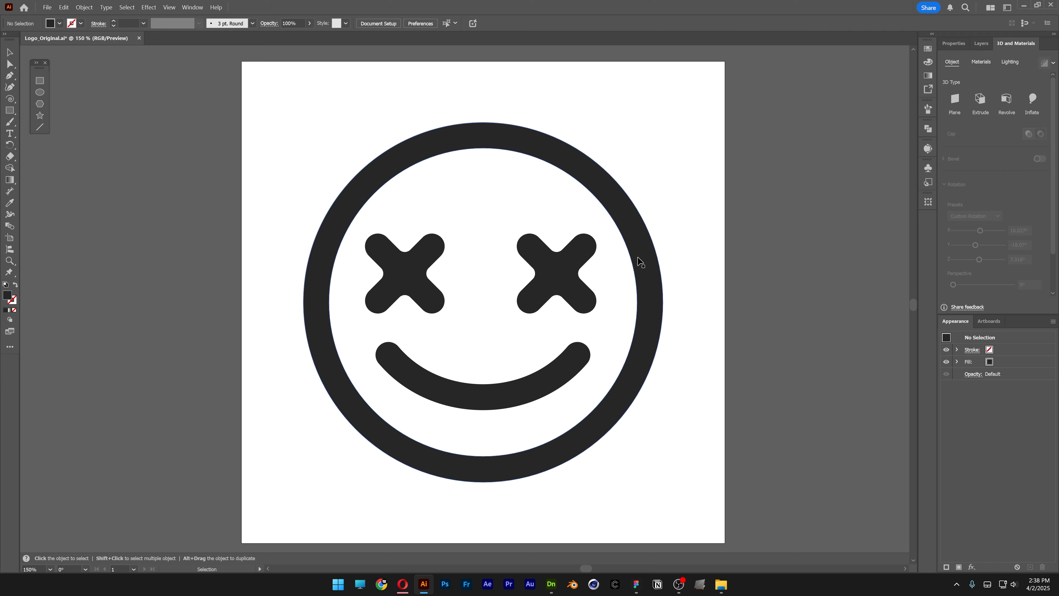
drag(647, 270, 656, 232)
key(ctrl+z)
- Duplicate the ring in place and delete the copy's outer path, keeping only a solid inner circle
key(a)
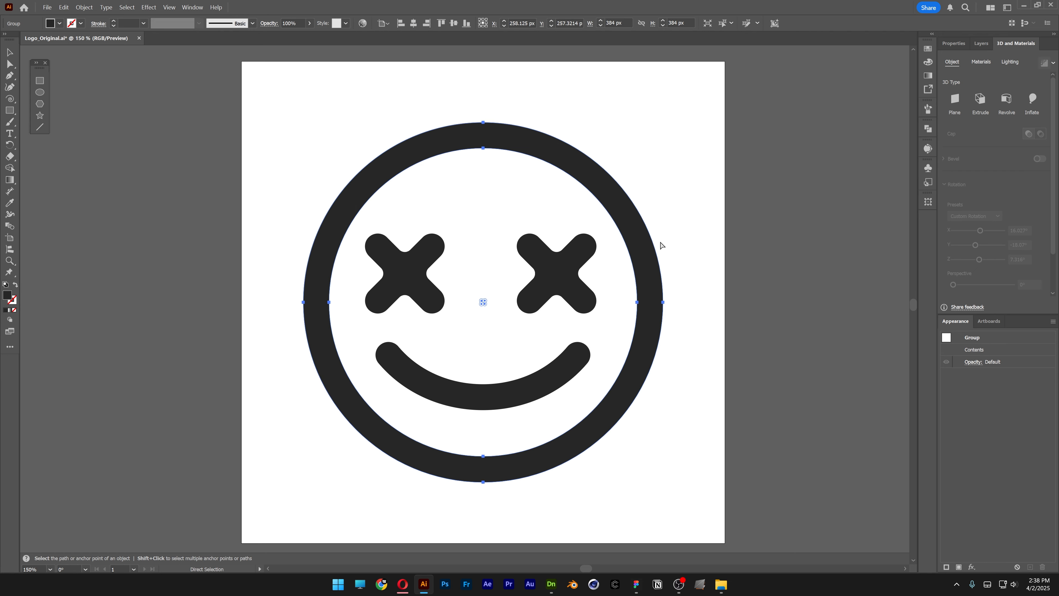
key(v)
key(a)
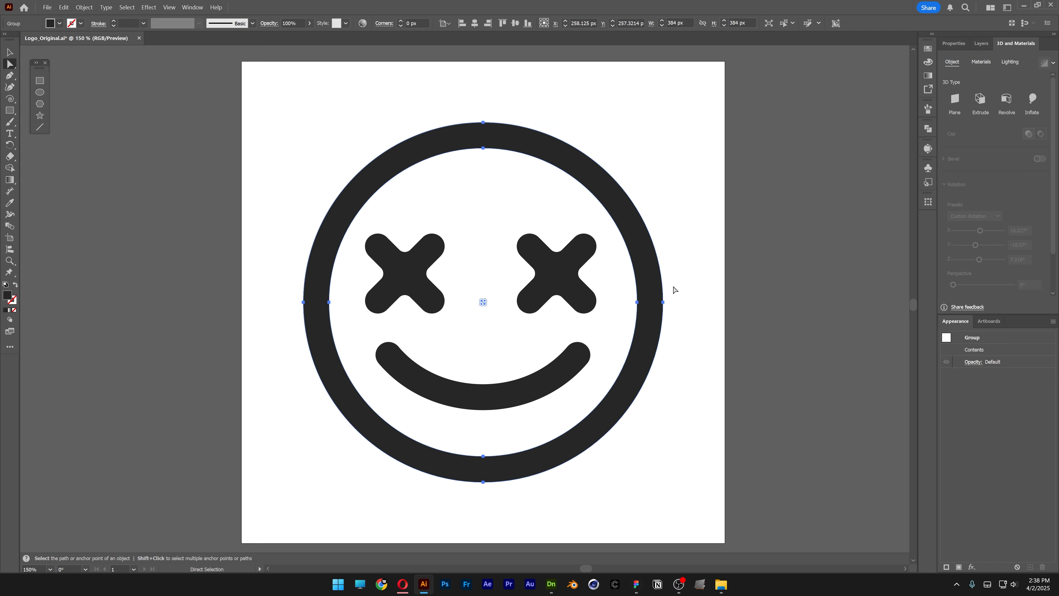
click(663, 302)
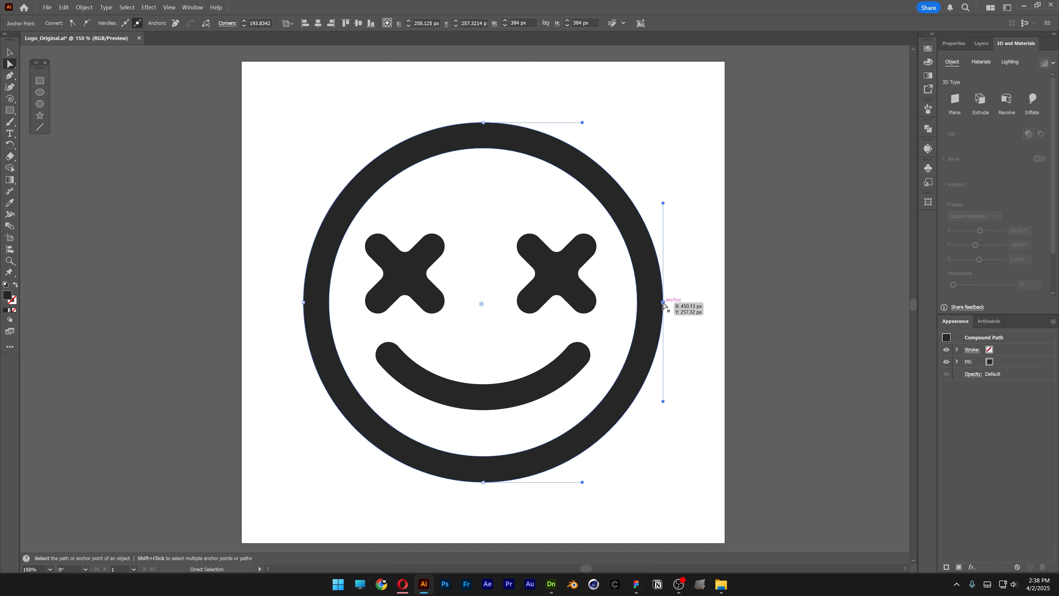
key(Delete)
key(Delete)
key(v)
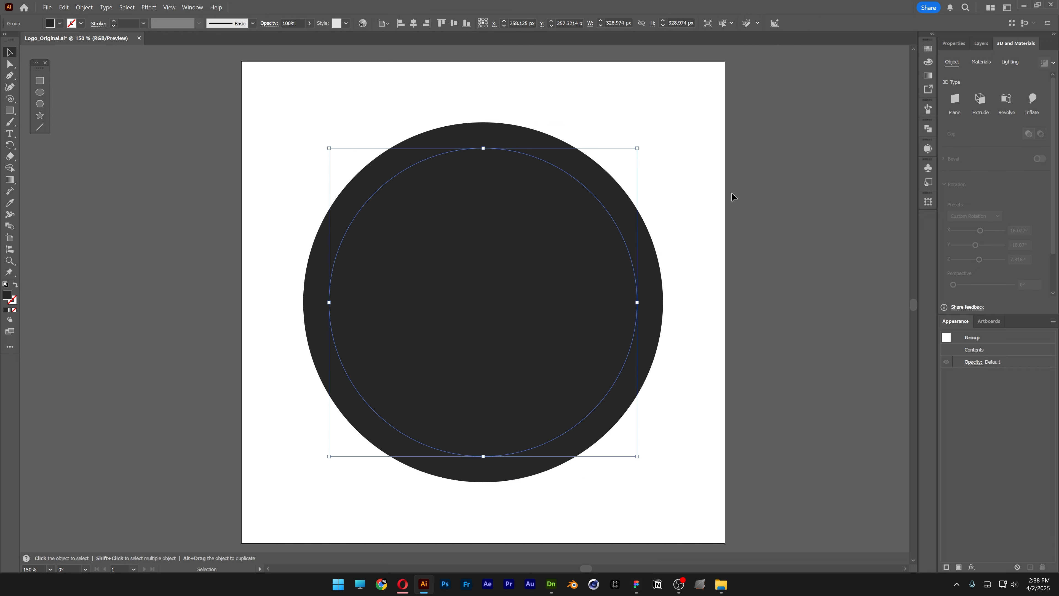
- Divide all the logo shapes with Pathfinder, ungroup the pieces and test-move the face area, undoing the move
key(ctrl+a)
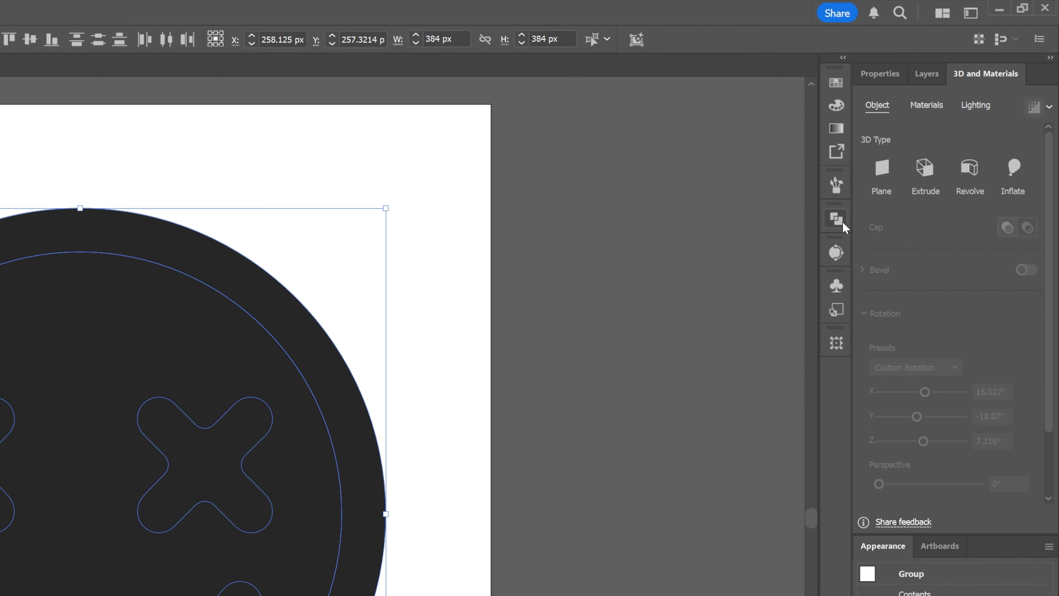
click(928, 128)
click(646, 298)
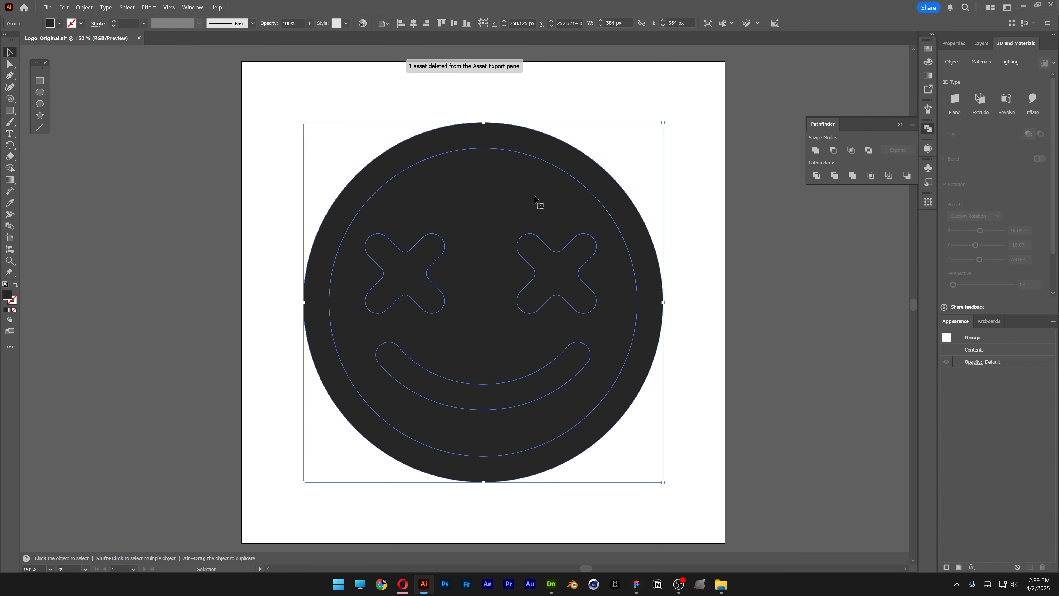
right_click(534, 196)
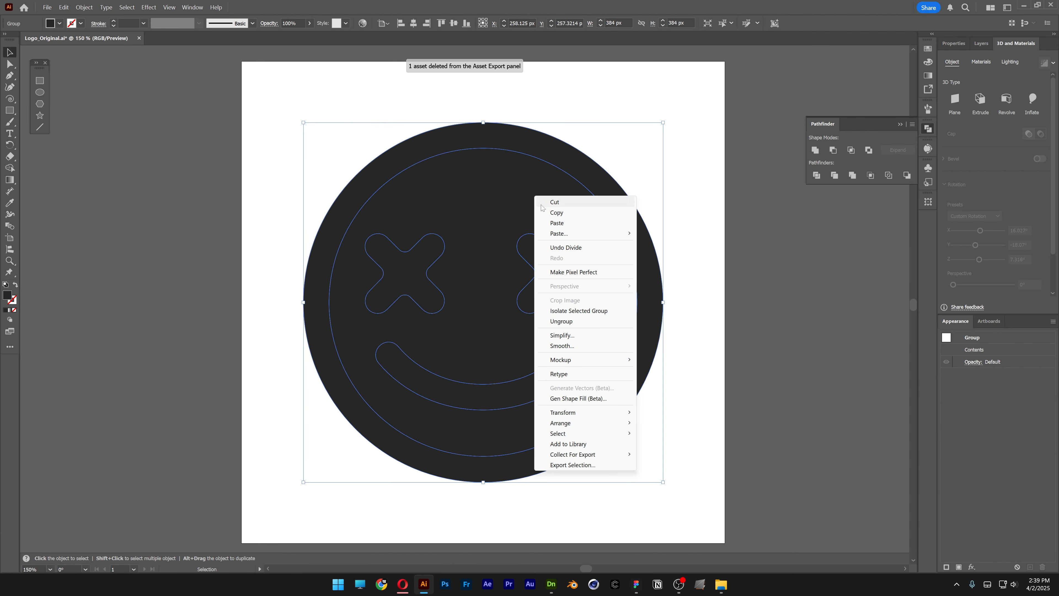
click(563, 327)
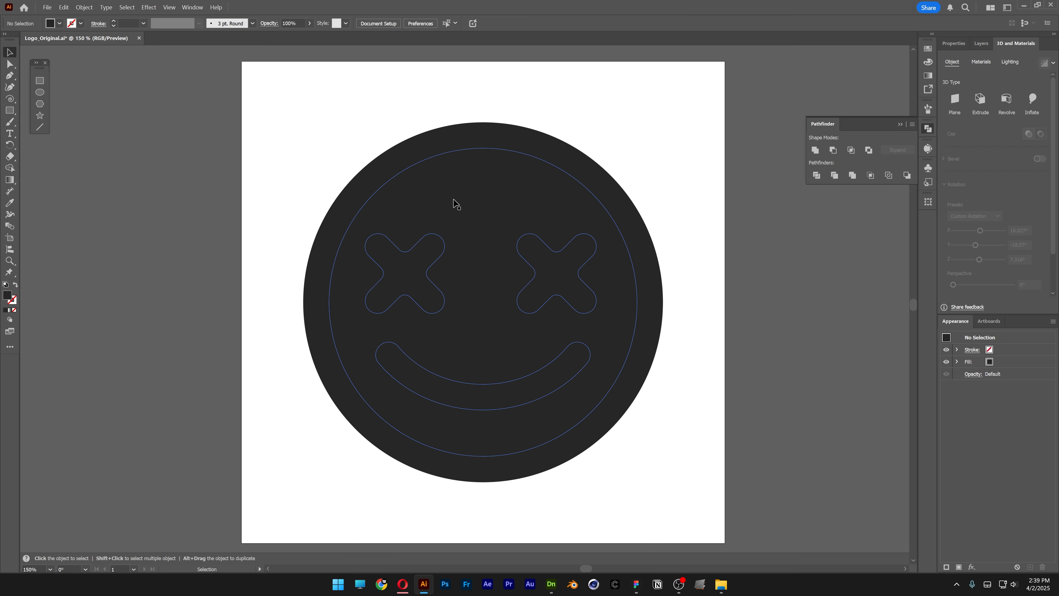
drag(456, 204, 153, 179)
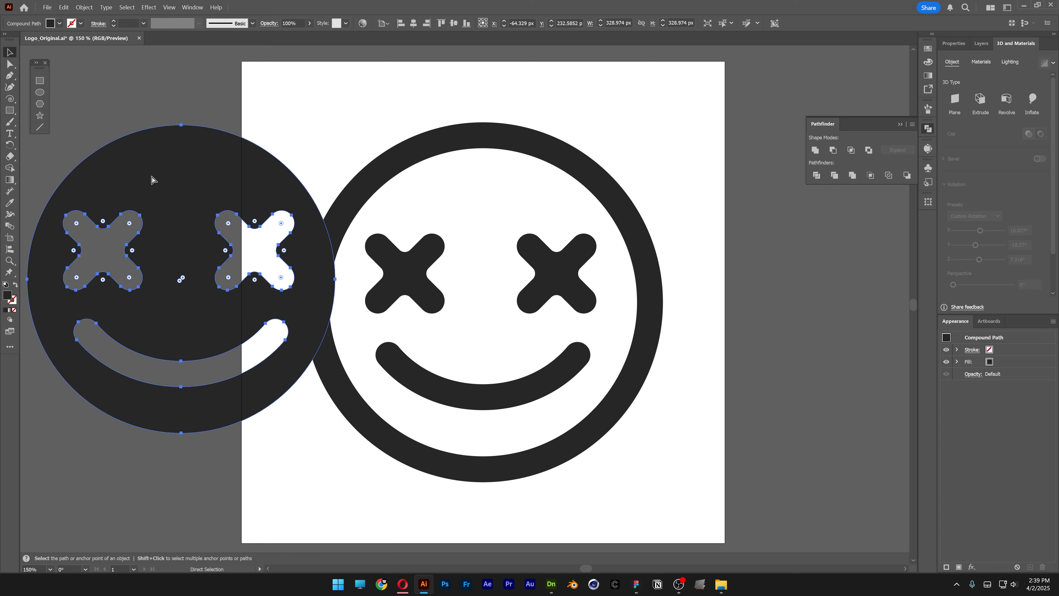
key(ctrl+z)
- Fill the face area with the yellow swatch and group all the logo pieces together
click(928, 49)
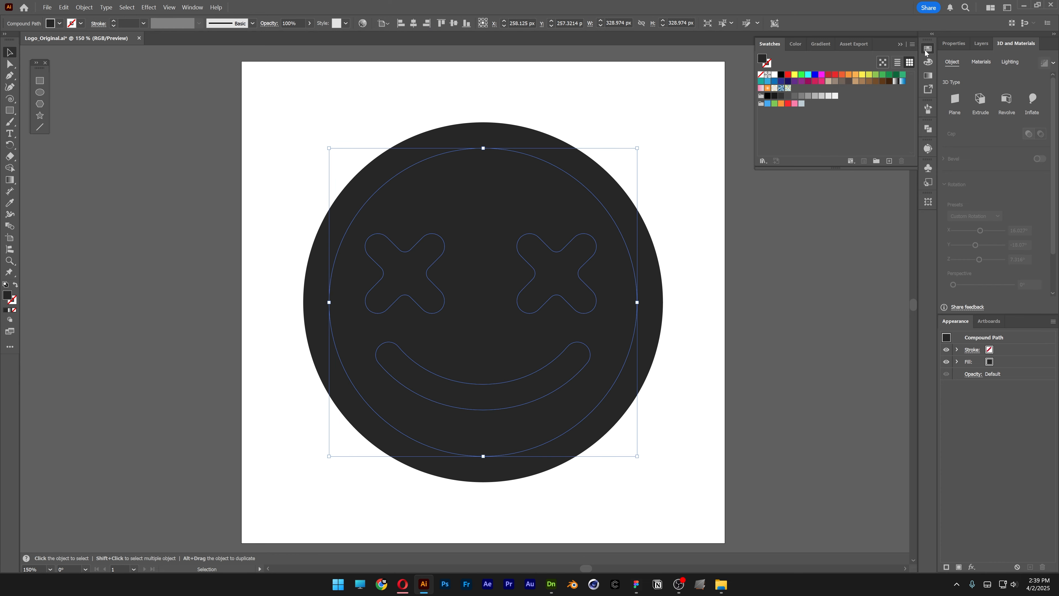
click(795, 75)
key(ctrl+a)
right_click(475, 296)
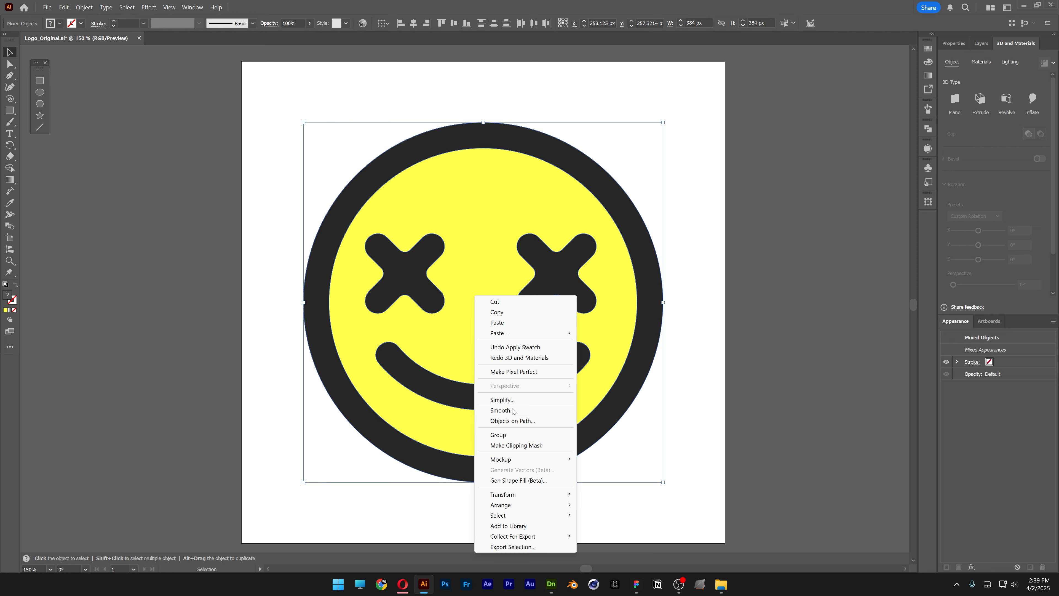
click(500, 435)
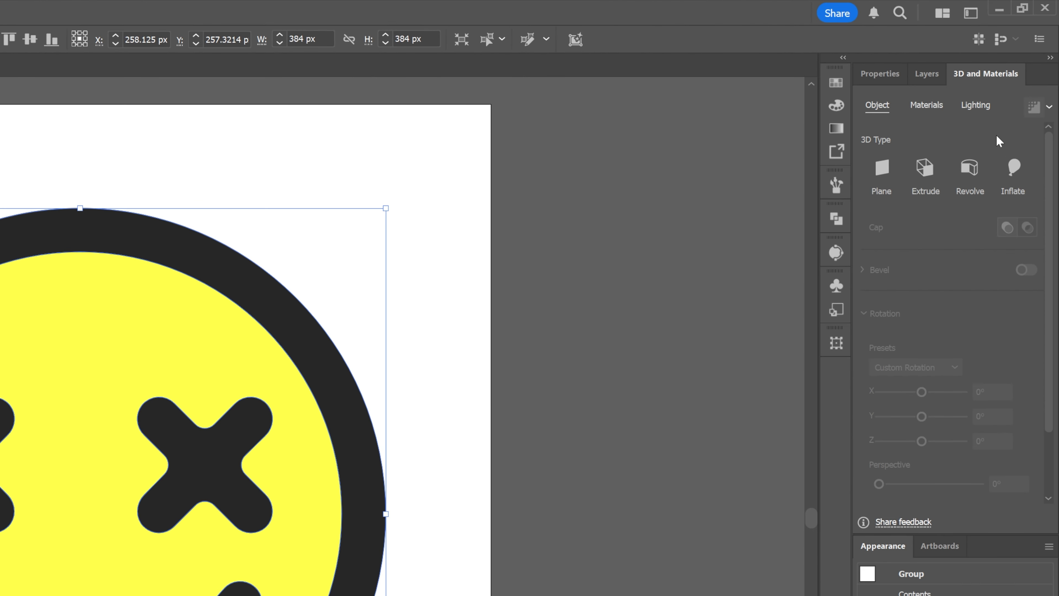
- Apply the 3D Inflate effect to the grouped logo with ray-traced rendering, 52% volume and a slight rotation
click(1014, 167)
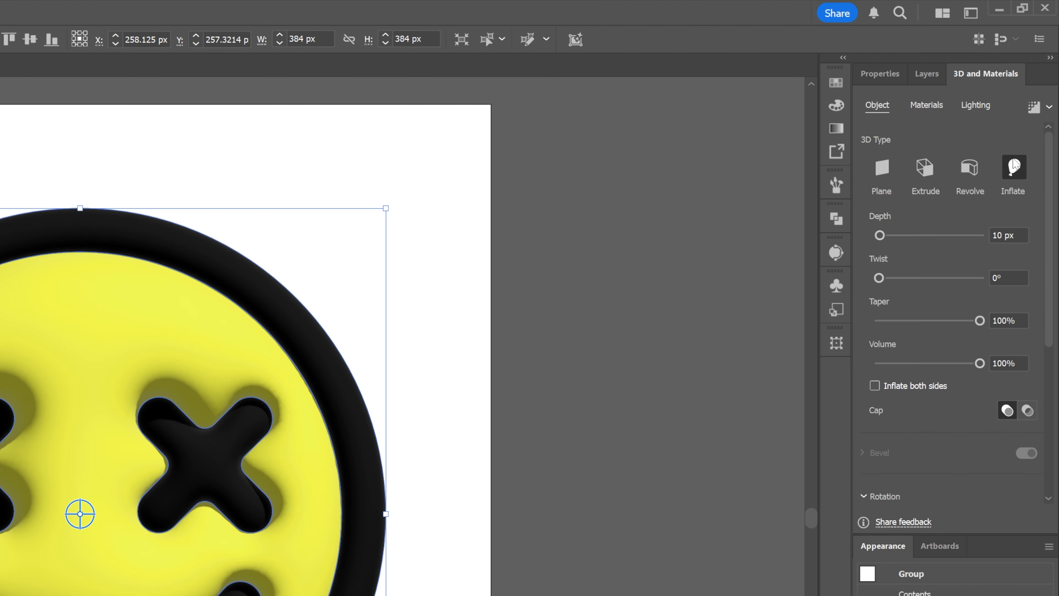
click(1033, 108)
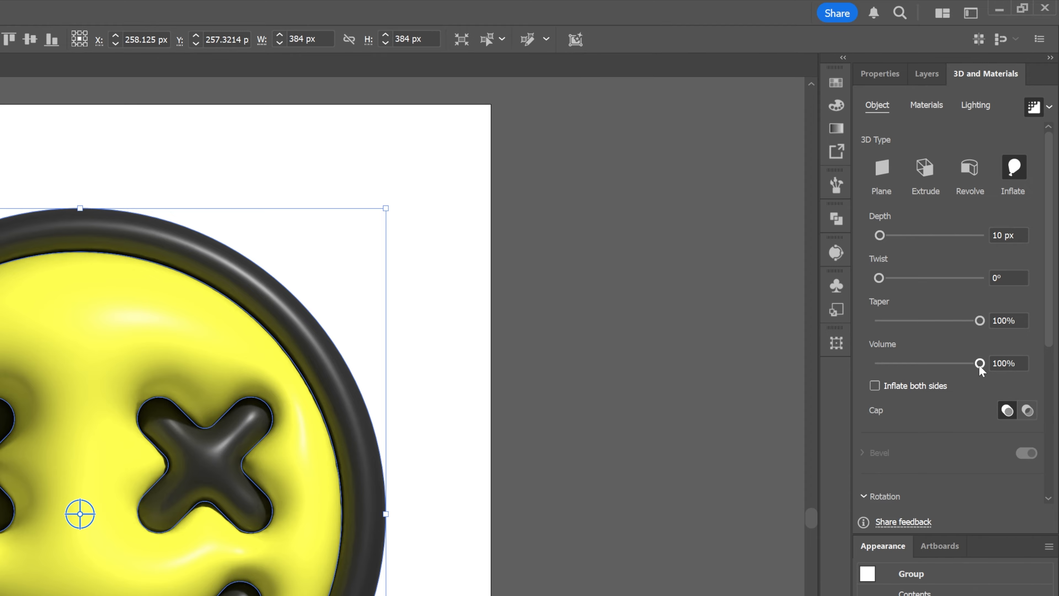
drag(980, 363, 930, 363)
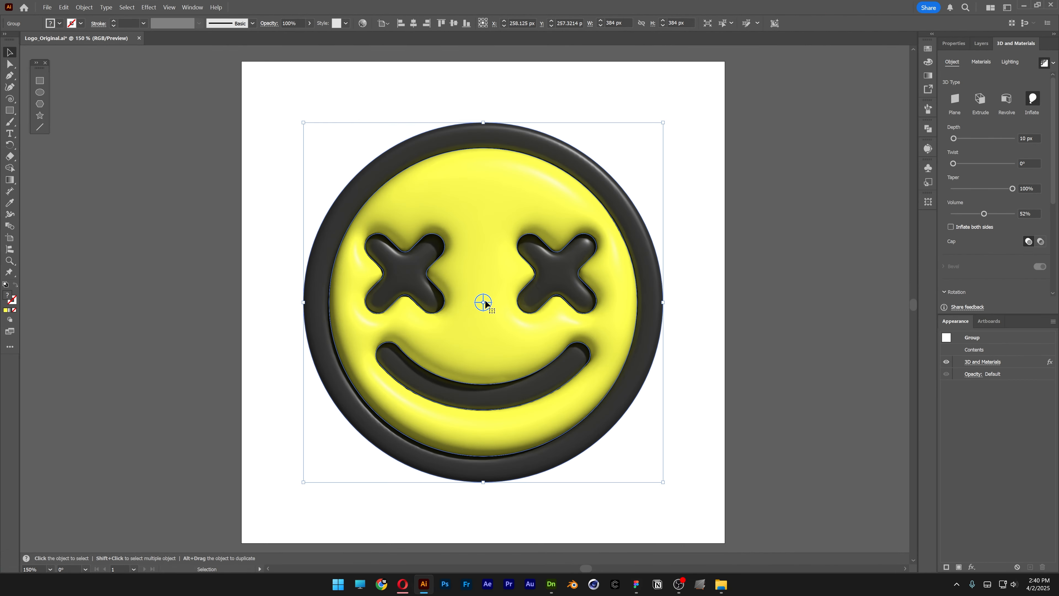
drag(486, 304, 494, 303)
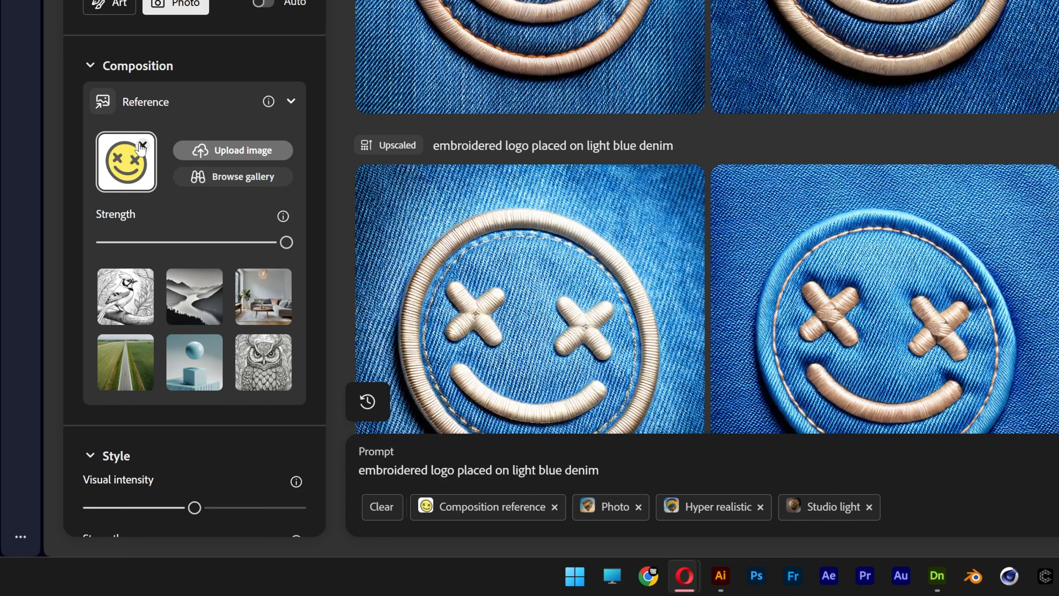
click(83, 330)
click(74, 341)
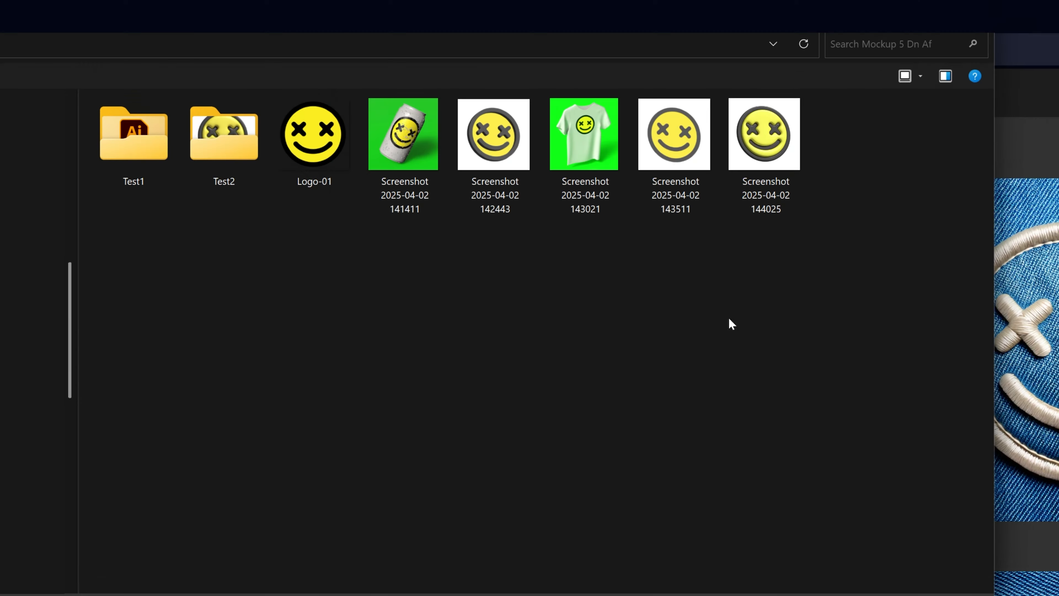
click(799, 196)
click(440, 291)
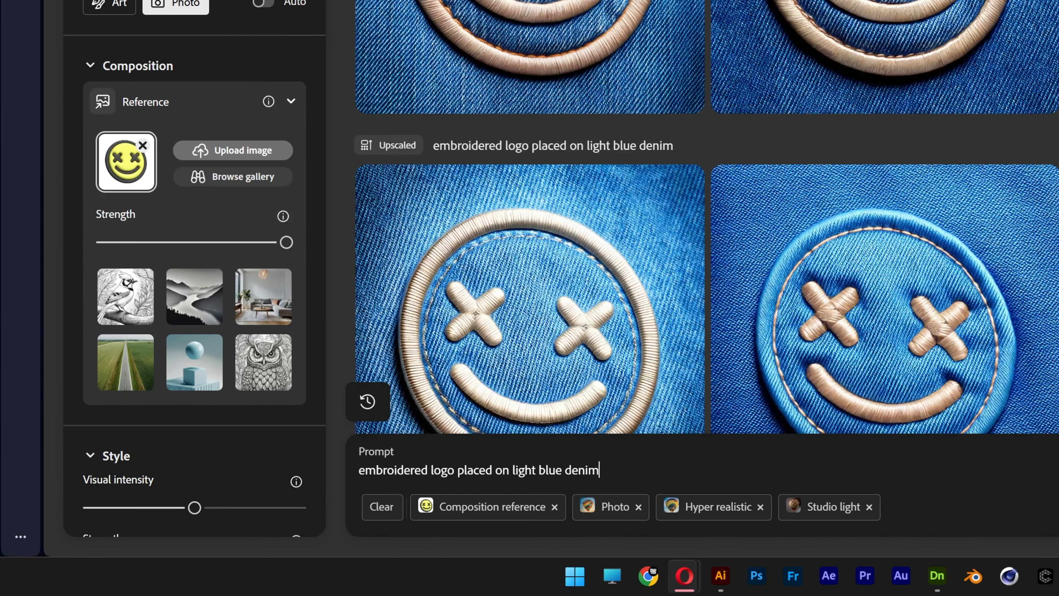
- Replace the prompt with "yellow and black embroidered patch logo emblem placed on light blue denim" and generate the images
key(ctrl+a)
text(yellow and black embroidered )
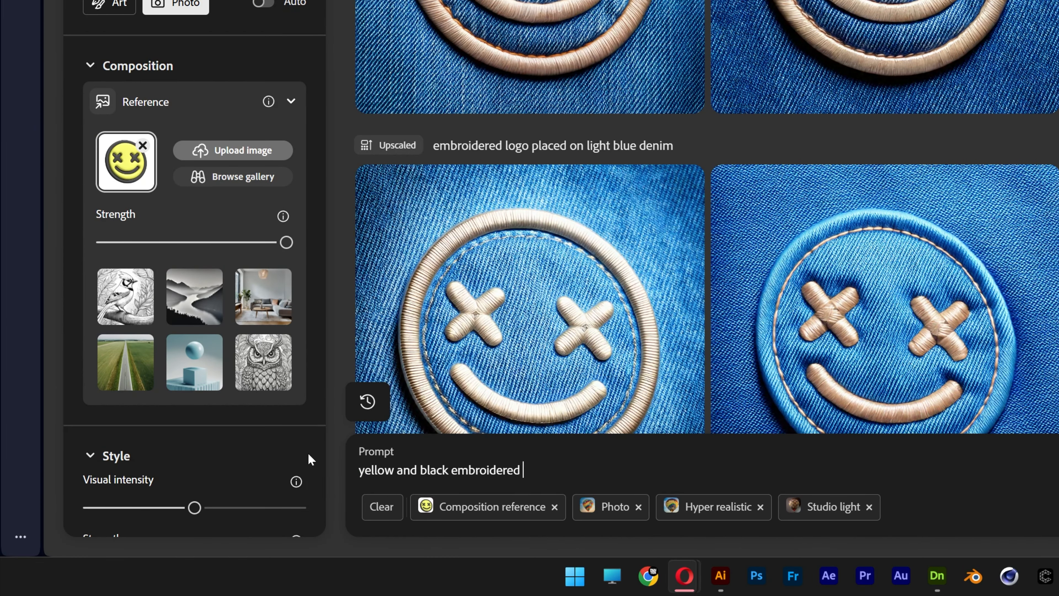
text(patch logo emblem placed on light blue denim)
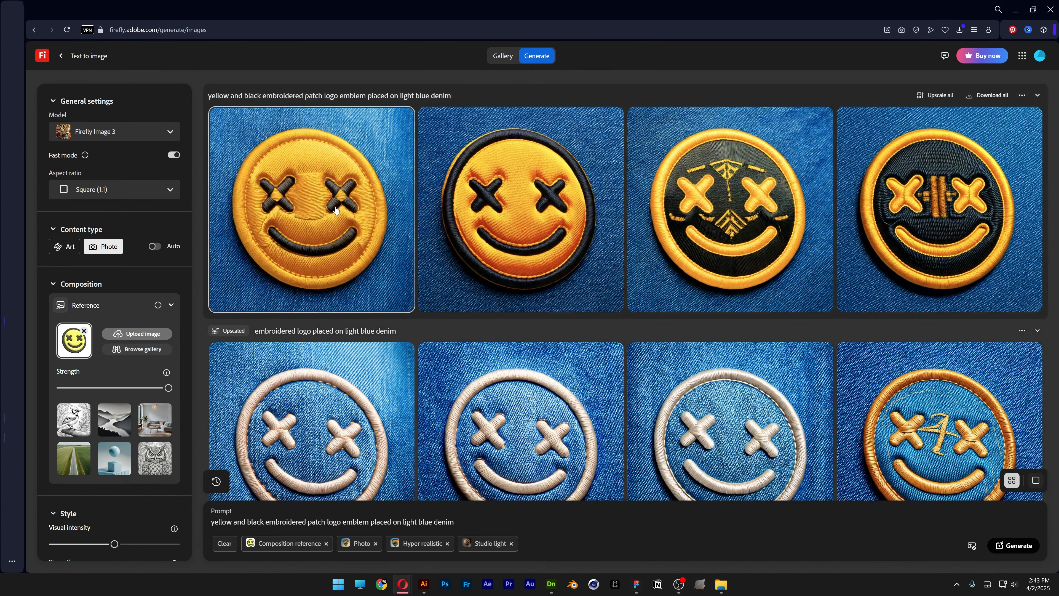
- Examine the generated yellow and black patch images one by one in the enlarged preview, and close it
click(335, 205)
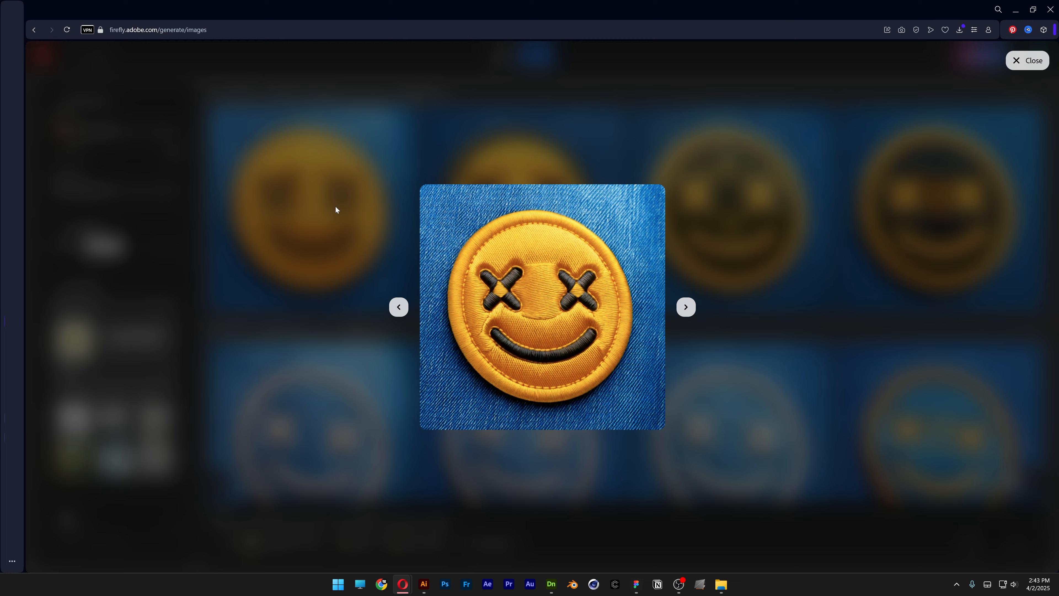
key(Right)
key(Right)
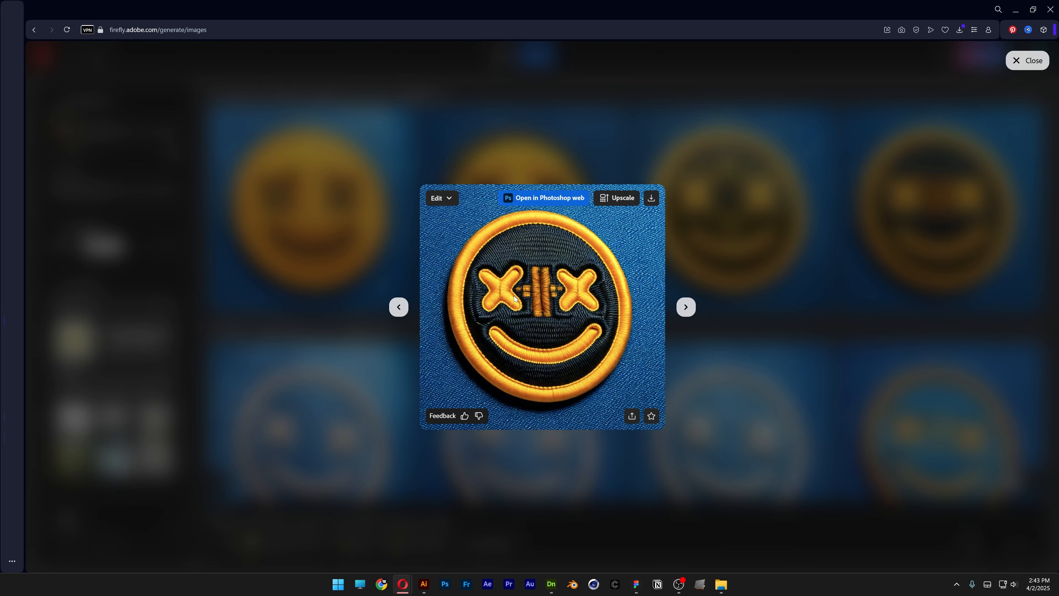
key(Right)
key(Right)
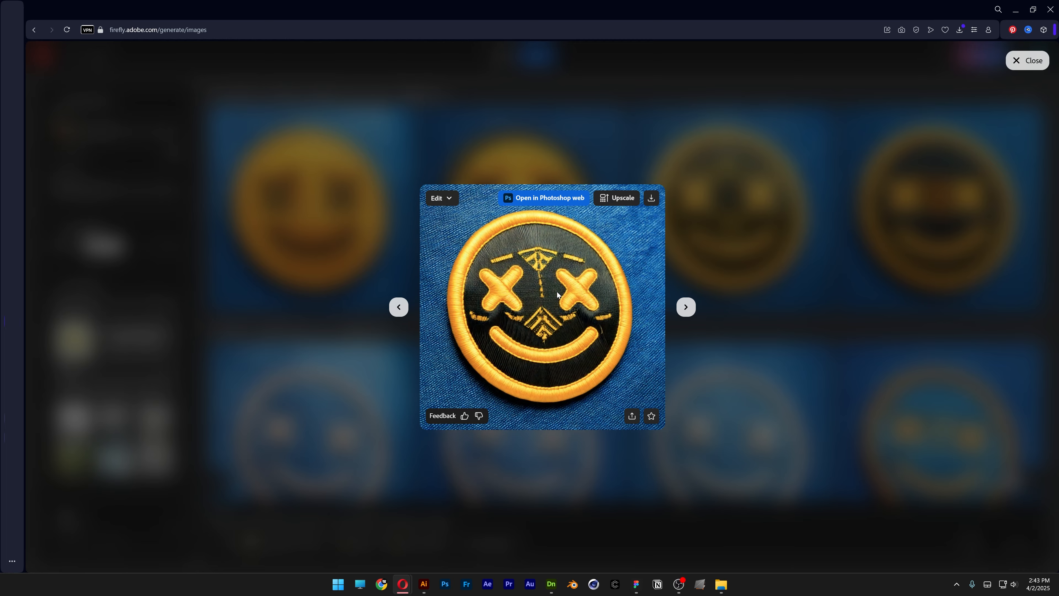
click(331, 310)
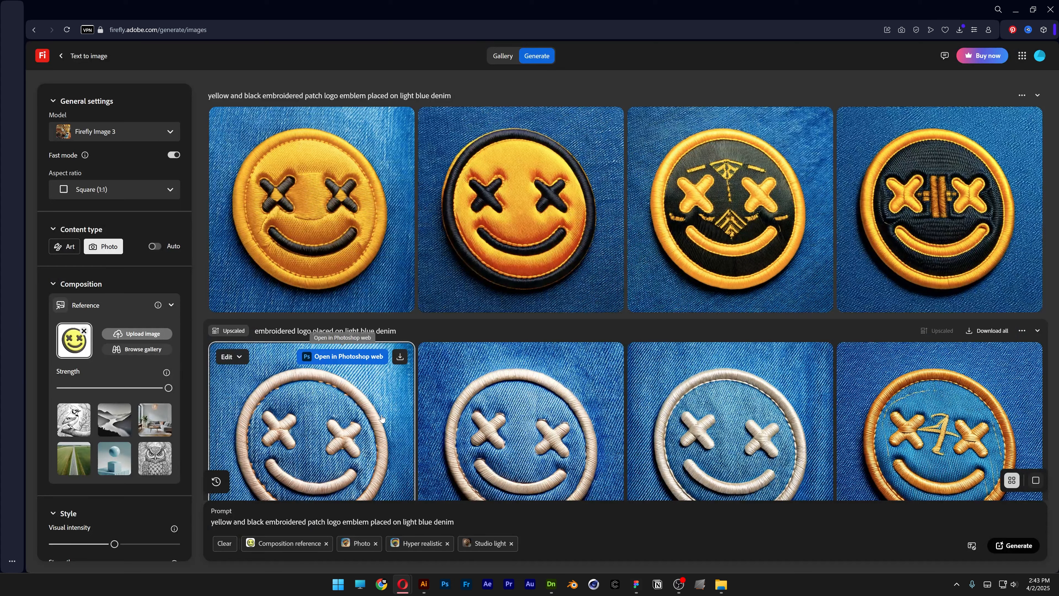
- Regenerate the patch images with the word "emblem" removed from the prompt and enlarge the fourth new result
key(BackSpace)
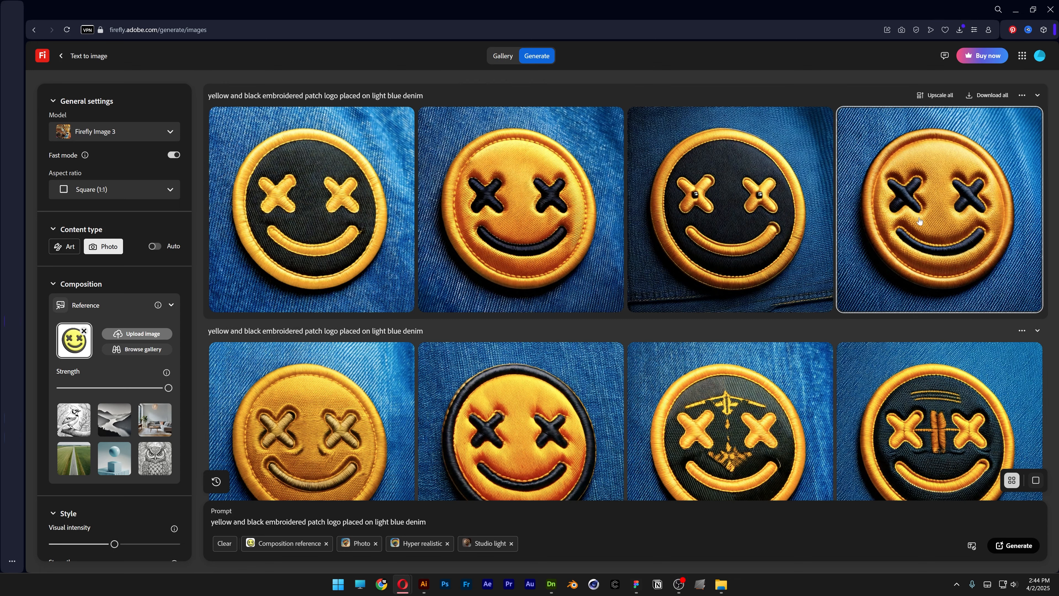
click(916, 192)
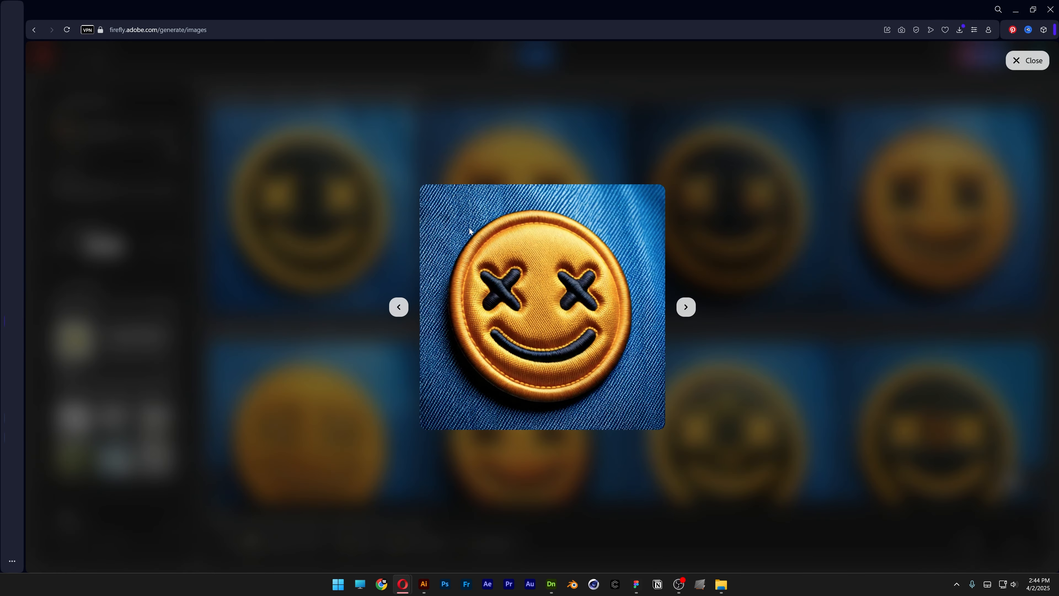